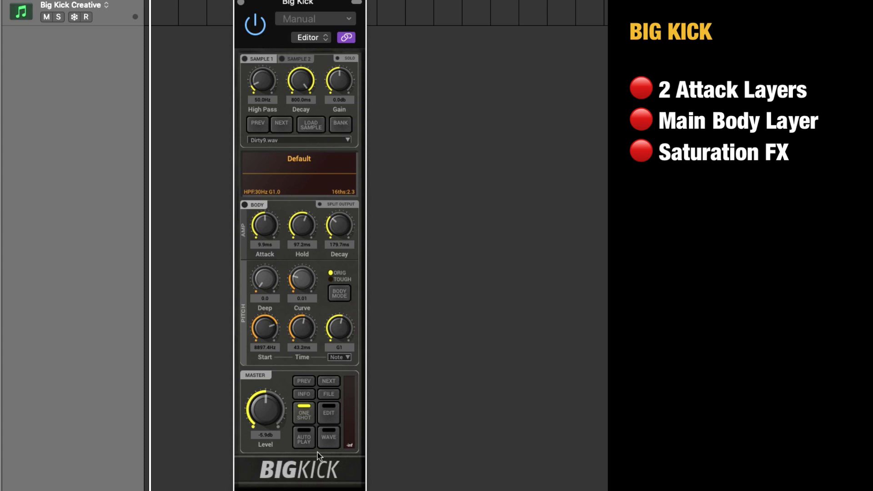
View the waveform drive and phase settings, then return to the body amp controls.
left_click(329, 437)
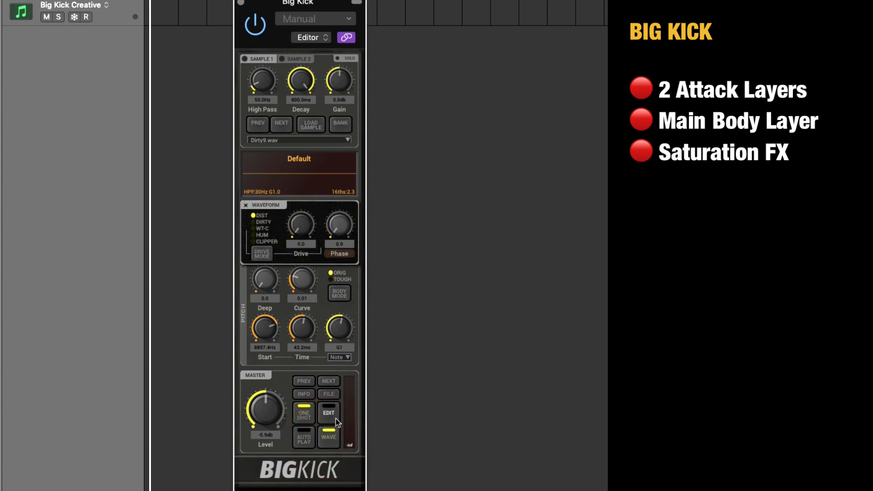
left_click(329, 436)
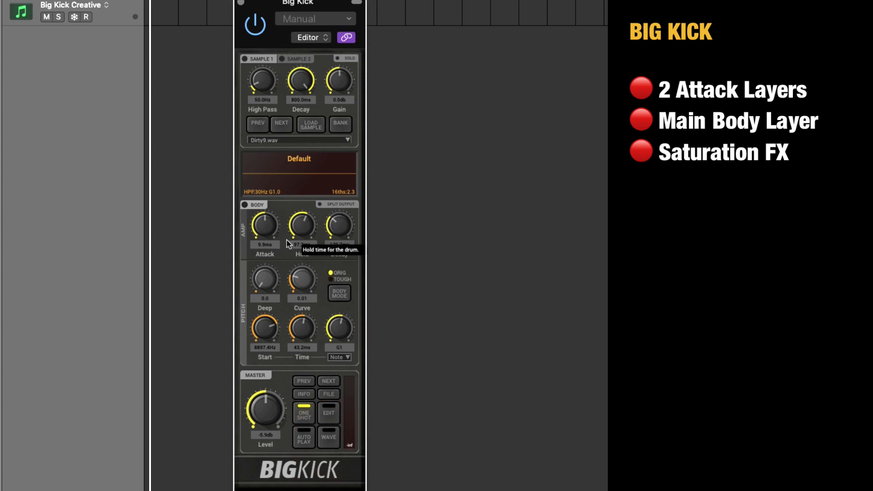
Enable the Sample 1 attack layer and audition Dirty3.wav and CleanFront4.wav before loading CleanFront5.wav.
left_click(245, 59)
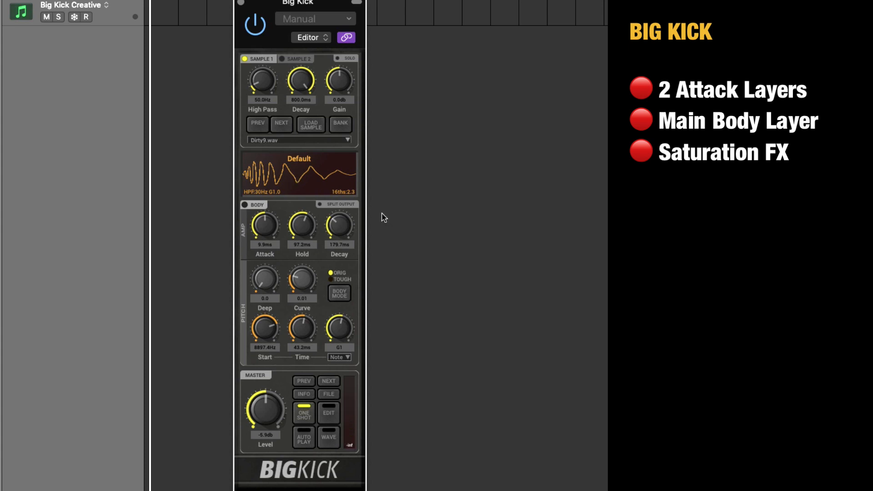
left_click(274, 140)
left_click(293, 236)
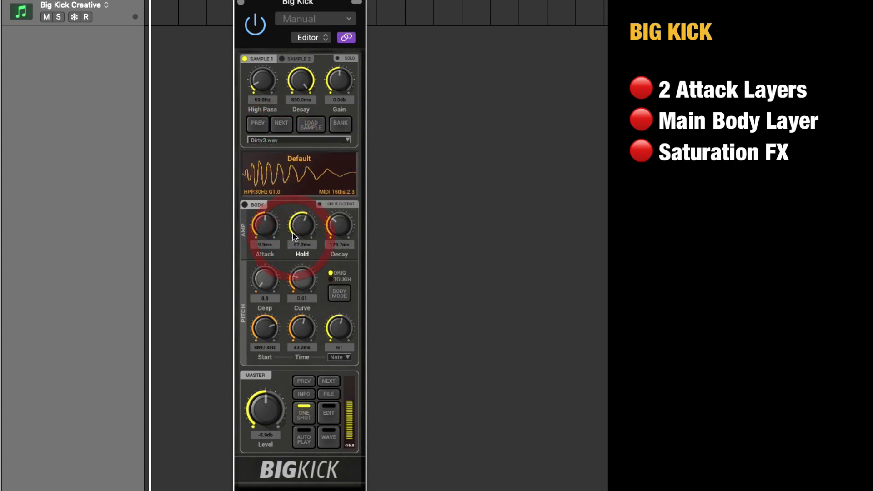
left_click(311, 139)
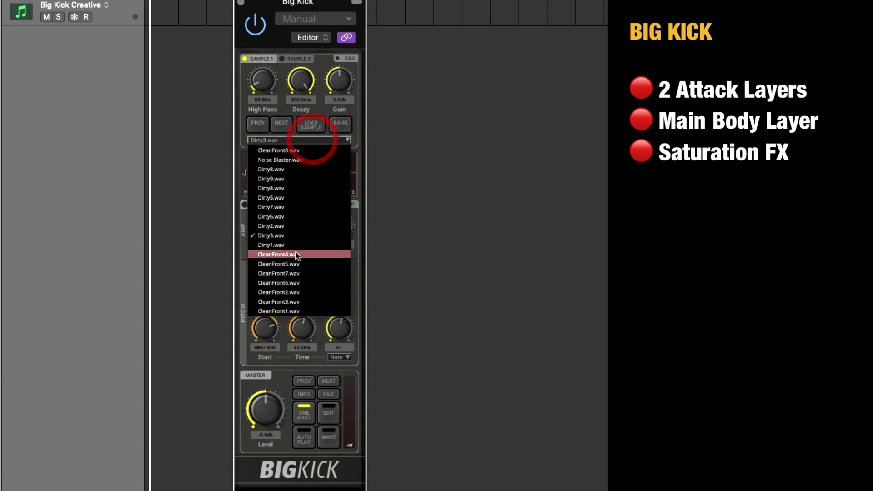
left_click(296, 255)
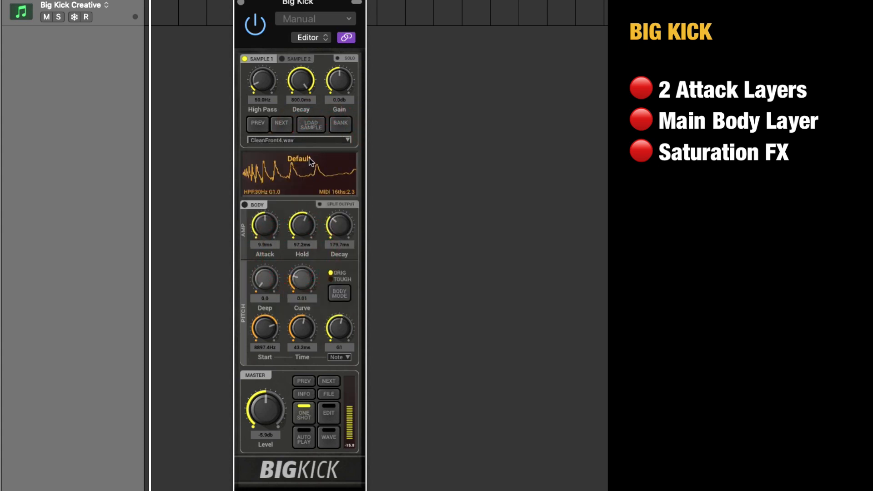
left_click(315, 144)
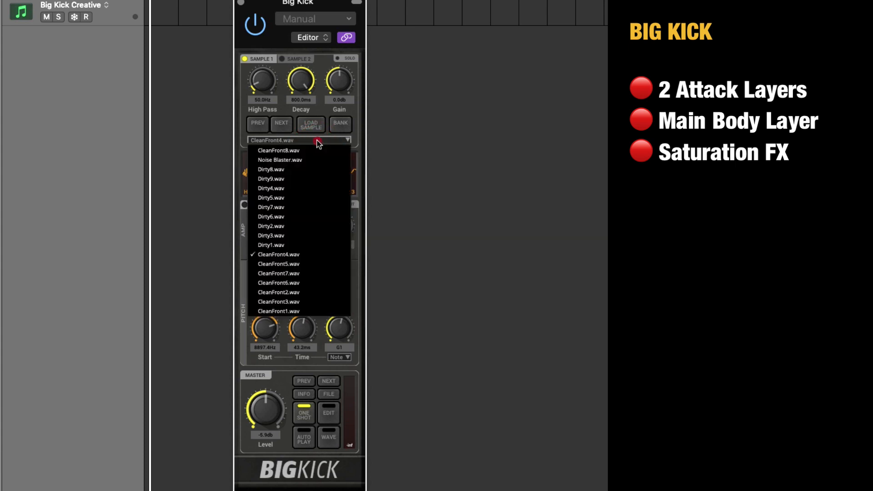
left_click(298, 265)
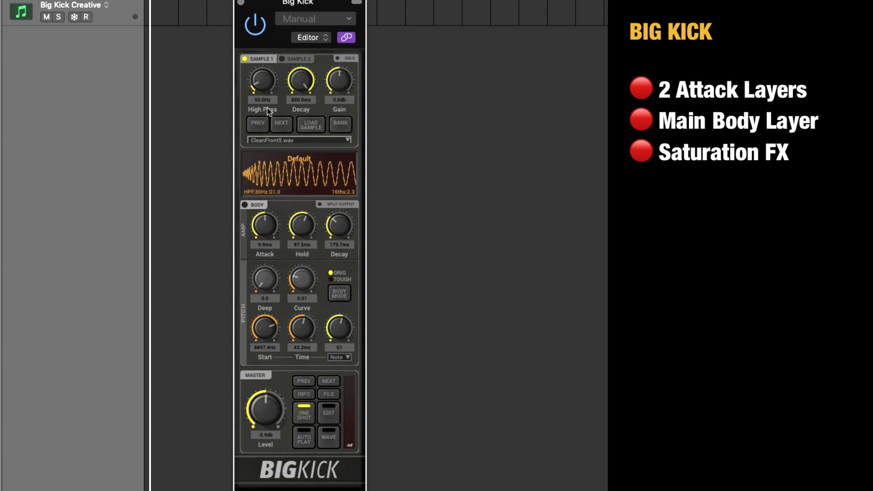
Sweep the Sample 1 high-pass filter and raise it to about 706 Hz.
left_click_drag(267, 101, 240, 291)
left_click_drag(273, 90, 275, 34)
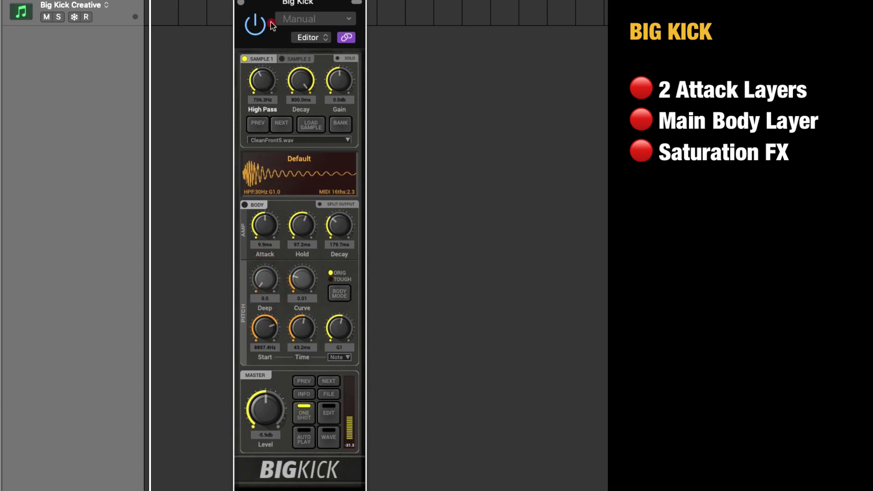
Activate Sample 2 in place of Sample 1 and audition its wide attack samples, including Wide02.wav, ending on Wide10.wav.
left_click(283, 61)
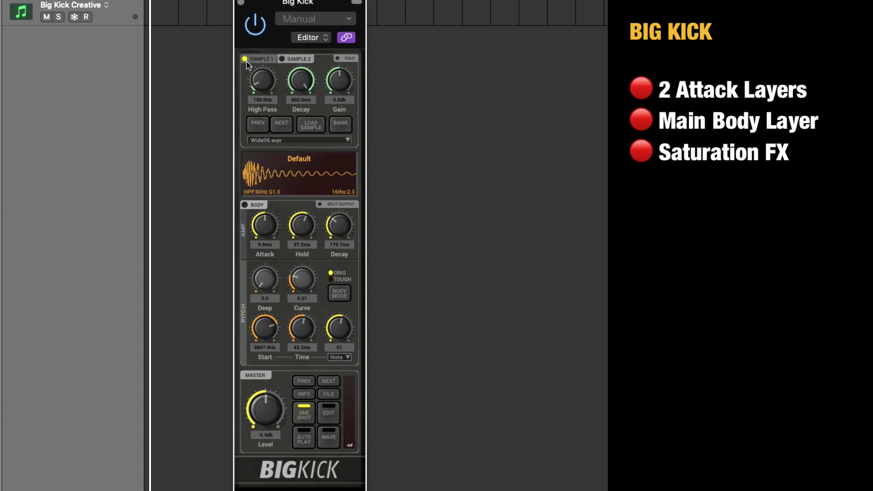
left_click(245, 59)
left_click(282, 60)
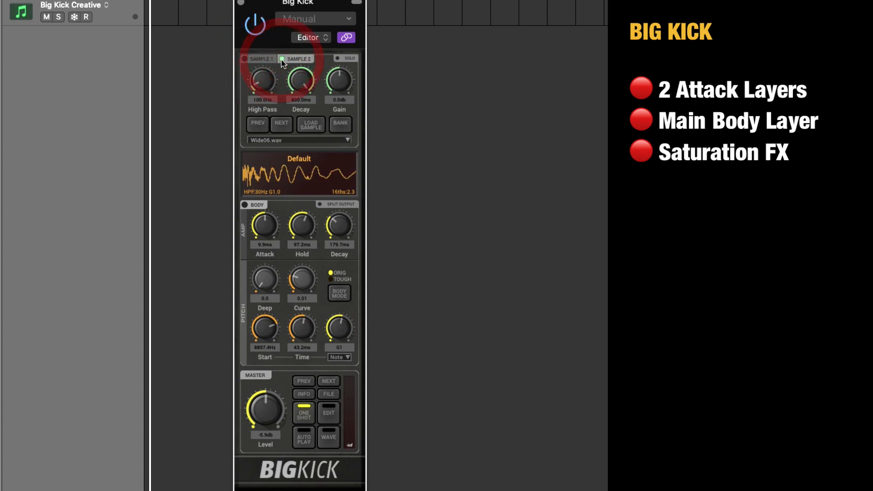
left_click(299, 141)
left_click(298, 162)
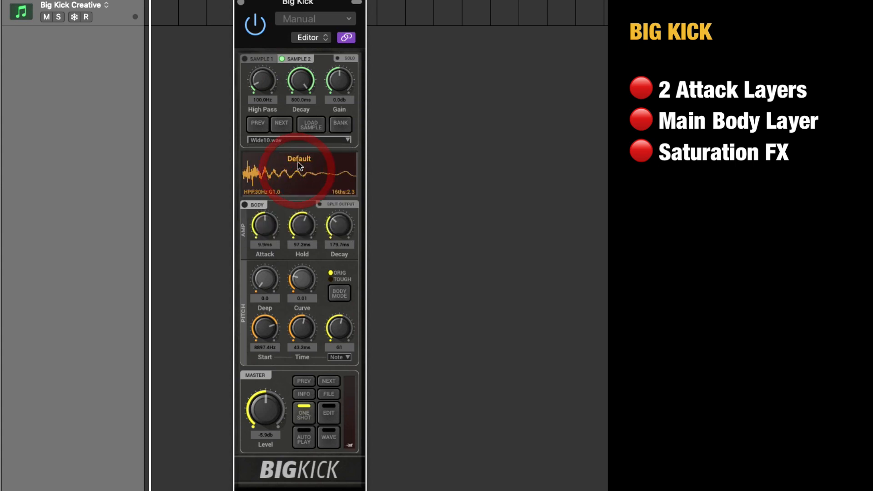
left_click(304, 138)
left_click(290, 203)
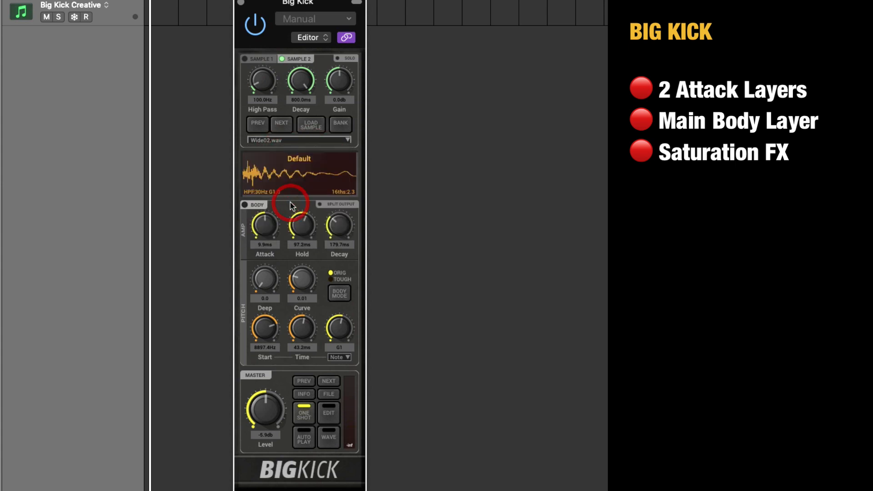
left_click(295, 158)
left_click(298, 140)
left_click(293, 167)
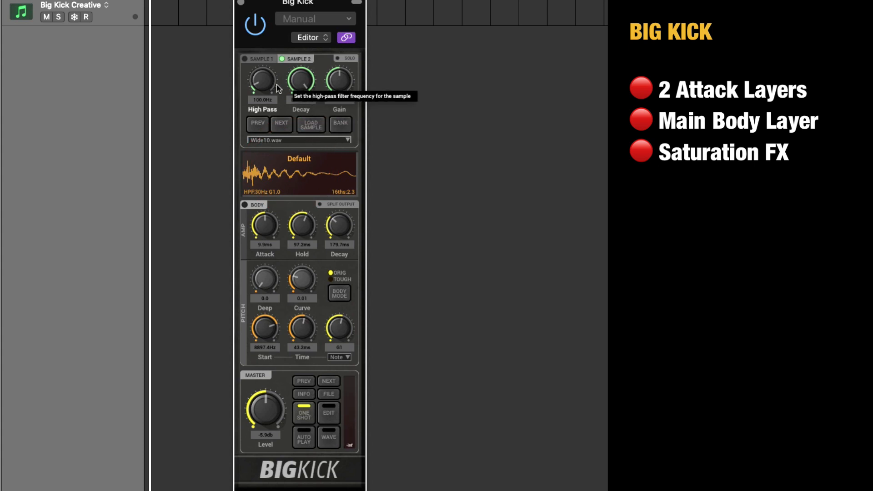
Set the Sample 2 high-pass filter to about 163 Hz and shorten its decay.
left_click_drag(262, 80, 274, 94)
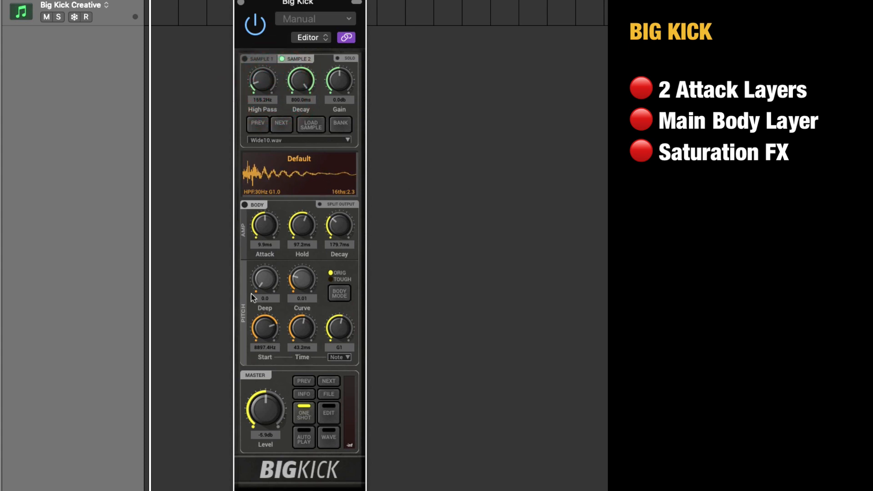
left_click_drag(264, 81, 269, 93)
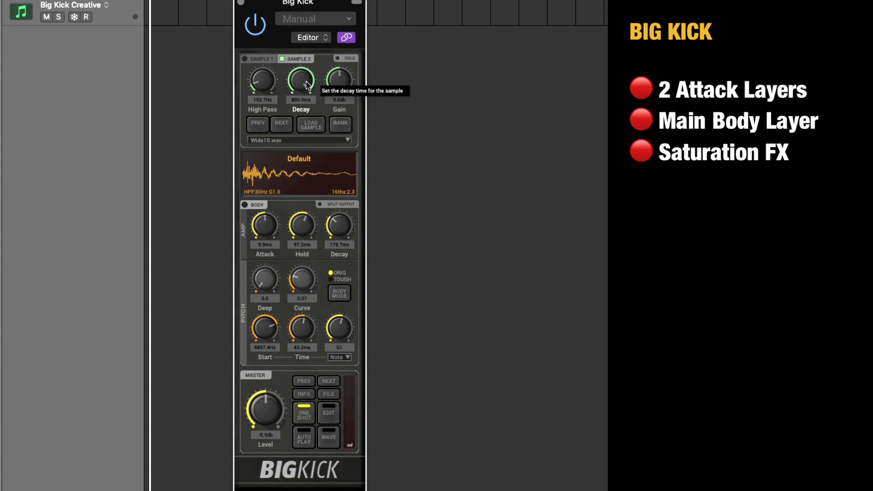
mouse_move(304, 89)
left_mouse_down()
mouse_move(305, 160)
mouse_move(305, 87)
left_mouse_up()
Activate Sample 1 in place of Sample 2 and lower its high-pass filter to about 574 Hz.
left_click(261, 59)
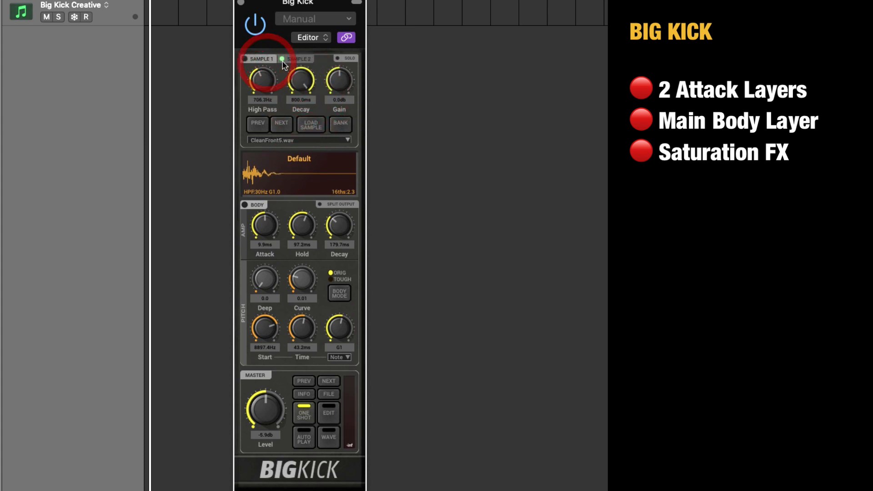
left_click(244, 59)
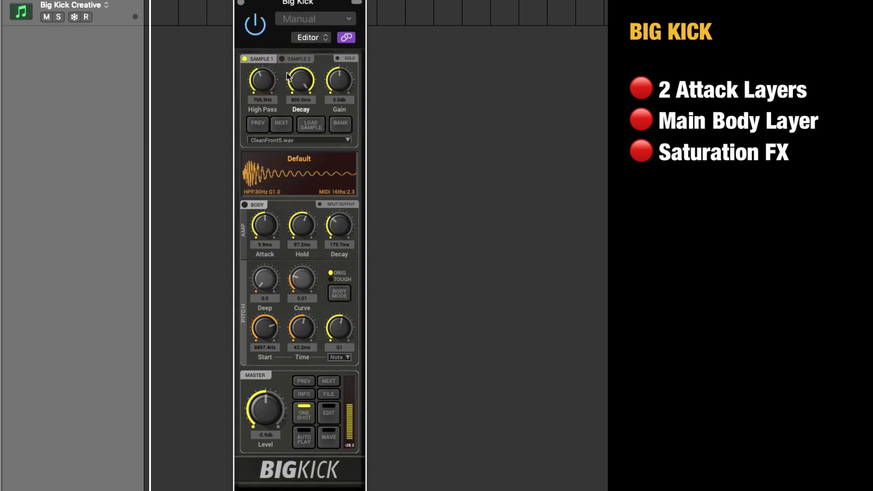
left_click_drag(271, 83, 272, 86)
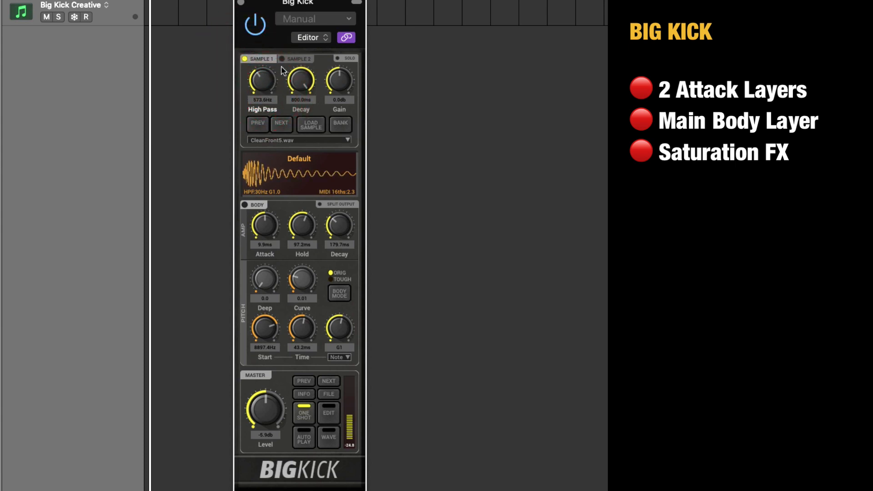
Enable Sample 2 alongside Sample 1 and set its decay to about 120.8 ms.
left_click(296, 59)
left_click(305, 87)
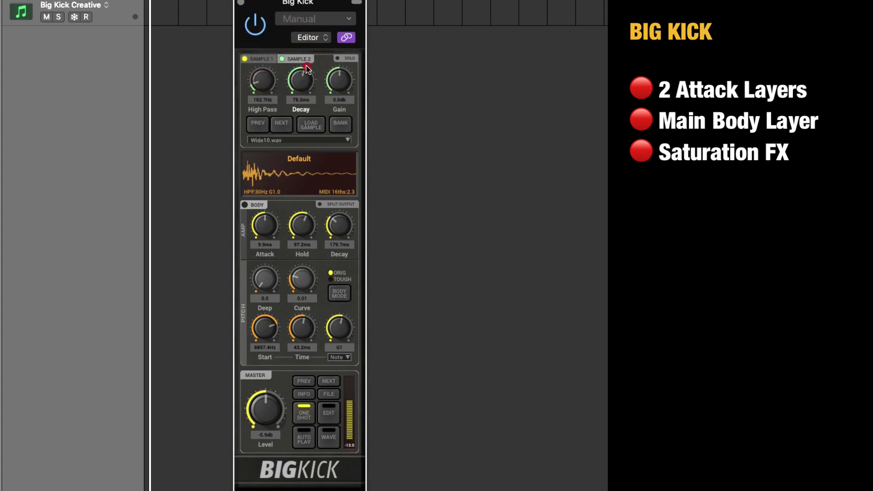
left_click_drag(307, 69, 311, 104)
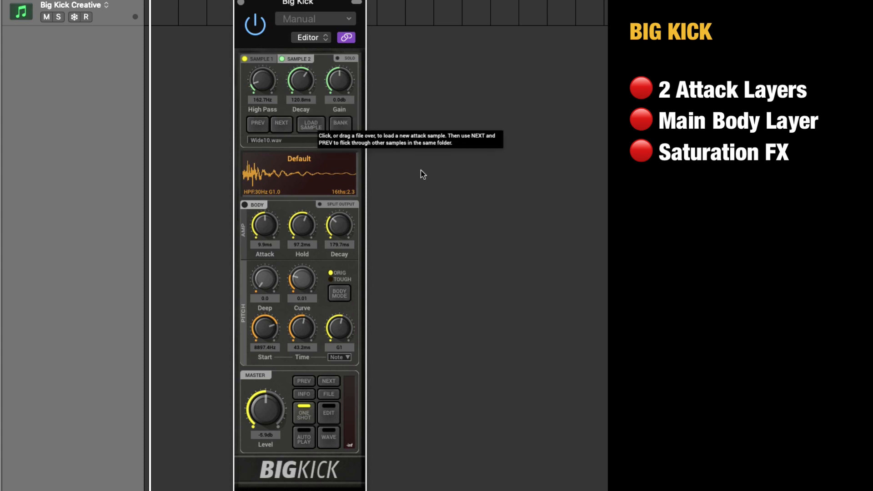
Turn off both attack sample layers and enable the Body layer on its own.
left_click(244, 59)
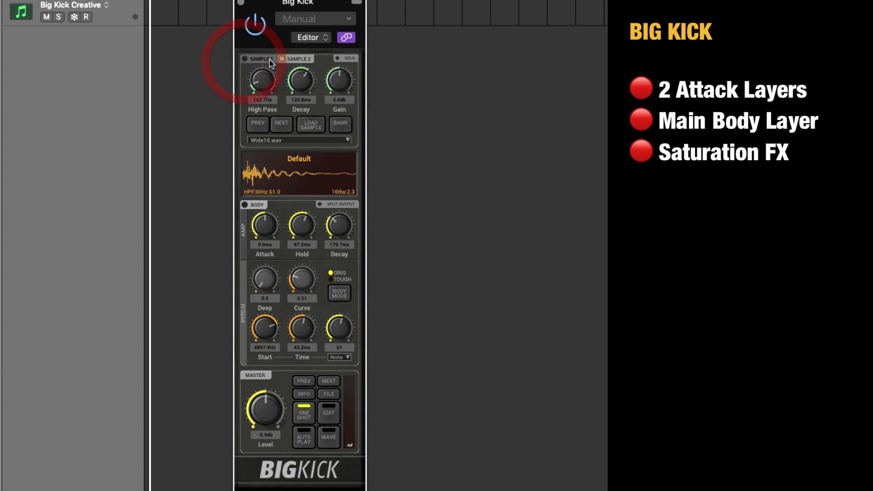
left_click(282, 58)
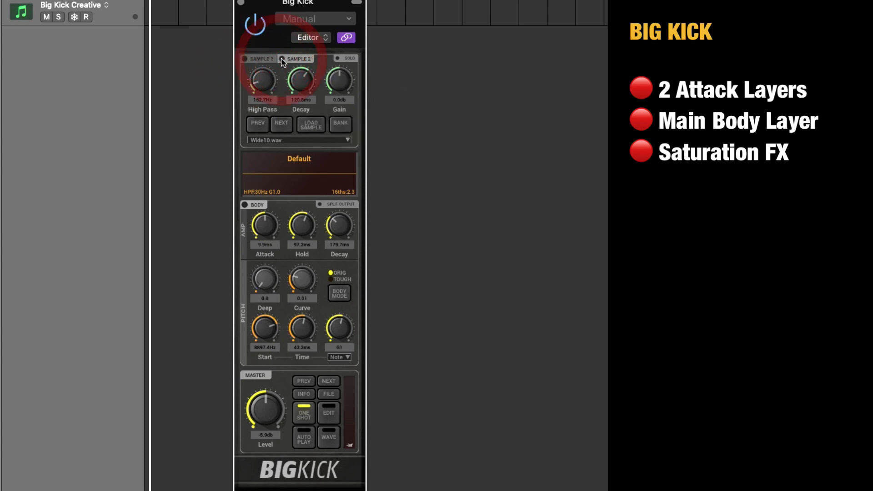
left_click(245, 205)
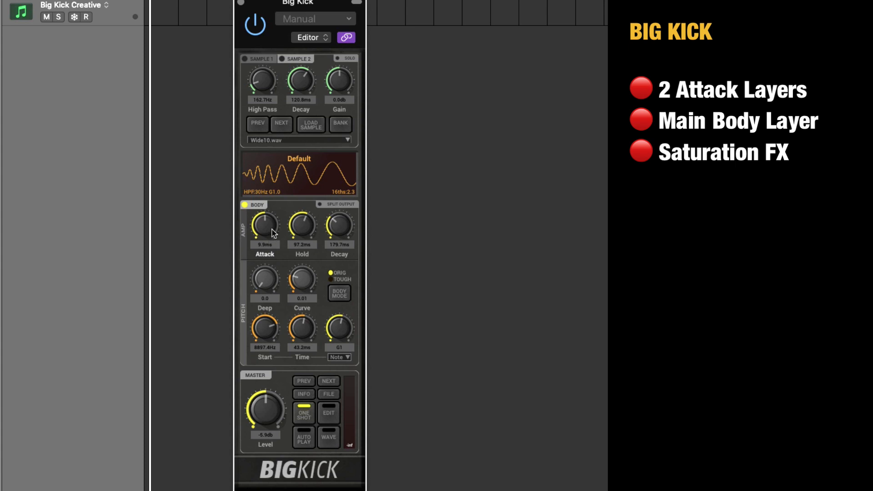
Shape the body's amp envelope with attack about 10.6 ms, hold about 46.6 ms and decay about 202.8 ms.
left_click_drag(271, 228, 268, 266)
left_click_drag(275, 233, 305, 195)
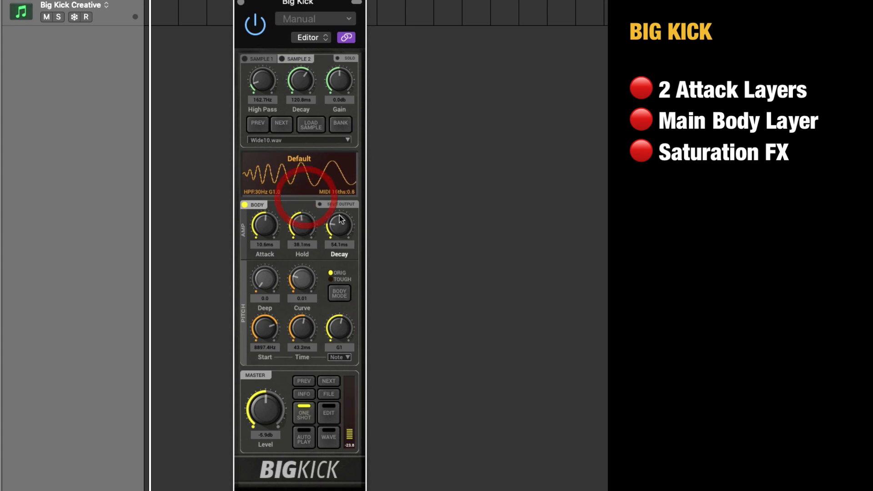
left_click(305, 221)
left_click_drag(337, 232, 305, 226)
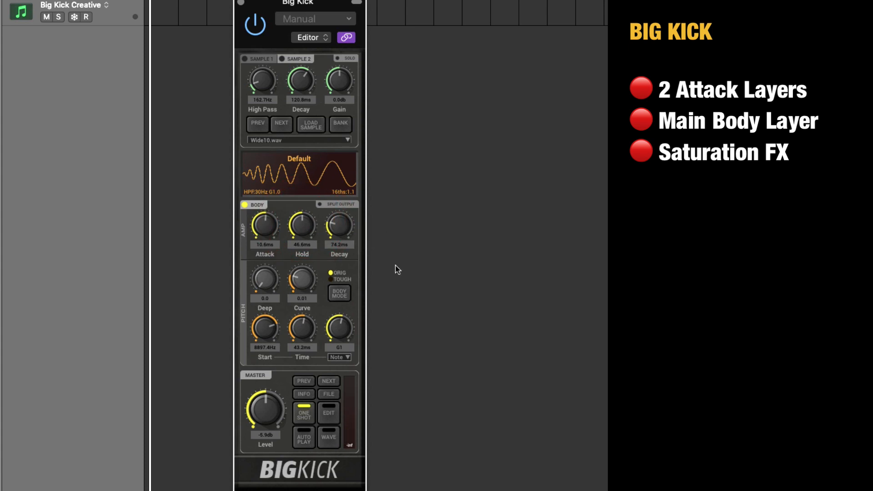
left_click_drag(347, 229, 345, 213)
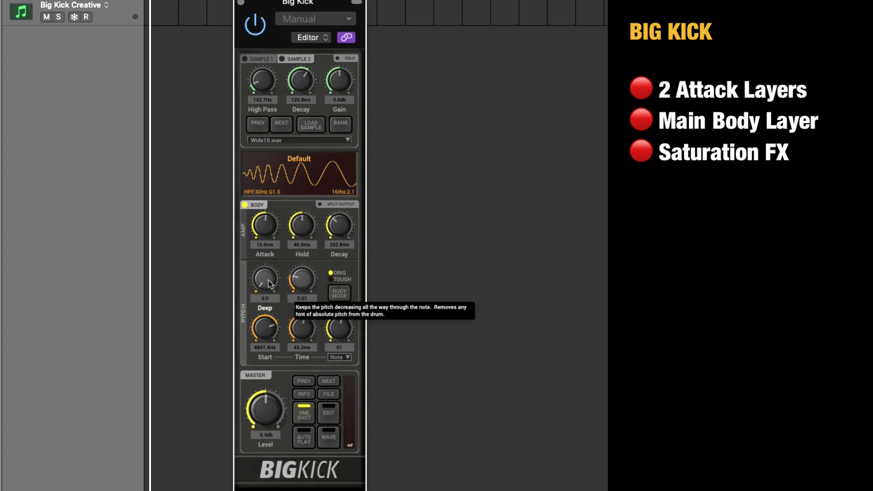
Shape the body's pitch envelope with Deep 19.1, Curve 0.03, Start about 4082 Hz and Time about 71.6 ms.
mouse_move(268, 280)
left_mouse_down()
mouse_move(275, 229)
mouse_move(272, 287)
left_mouse_up()
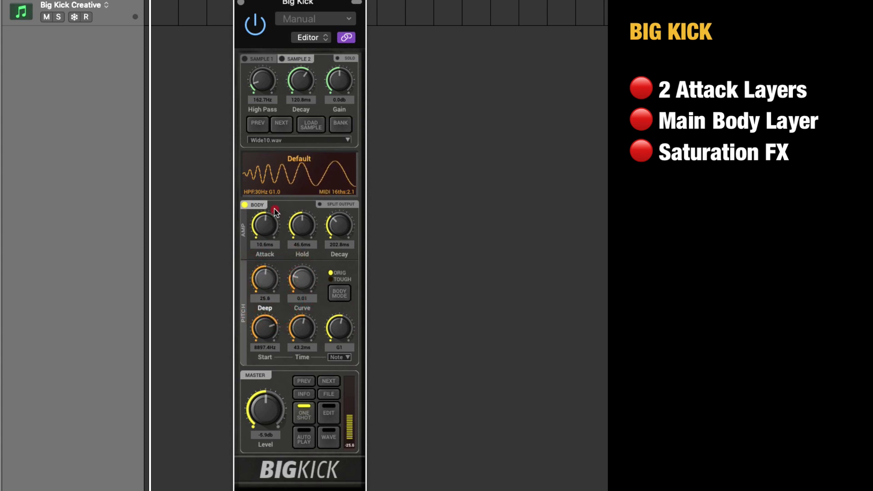
left_click_drag(307, 278, 312, 245)
left_click_drag(263, 277, 265, 225)
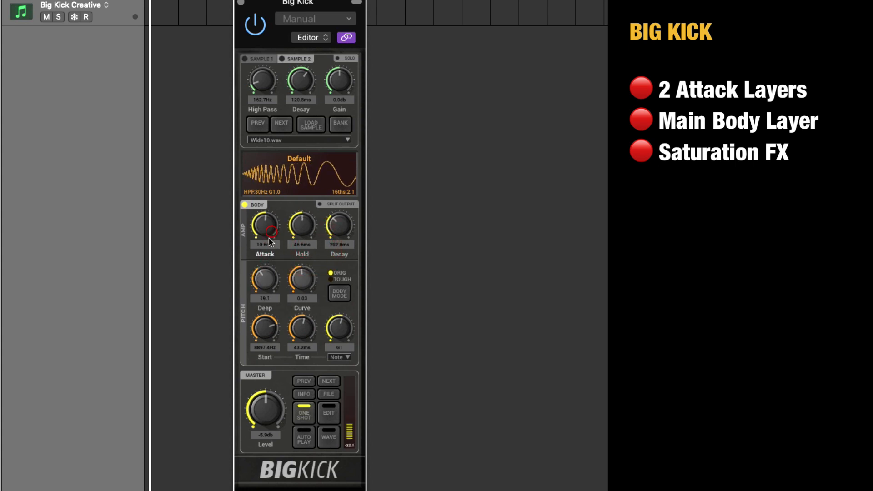
left_click_drag(277, 329, 266, 357)
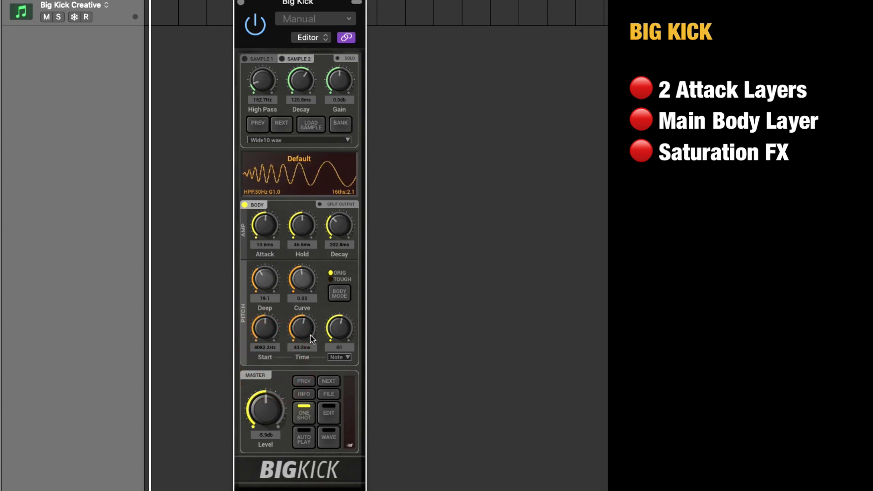
mouse_move(302, 325)
left_mouse_down()
mouse_move(308, 319)
mouse_move(306, 328)
left_mouse_up()
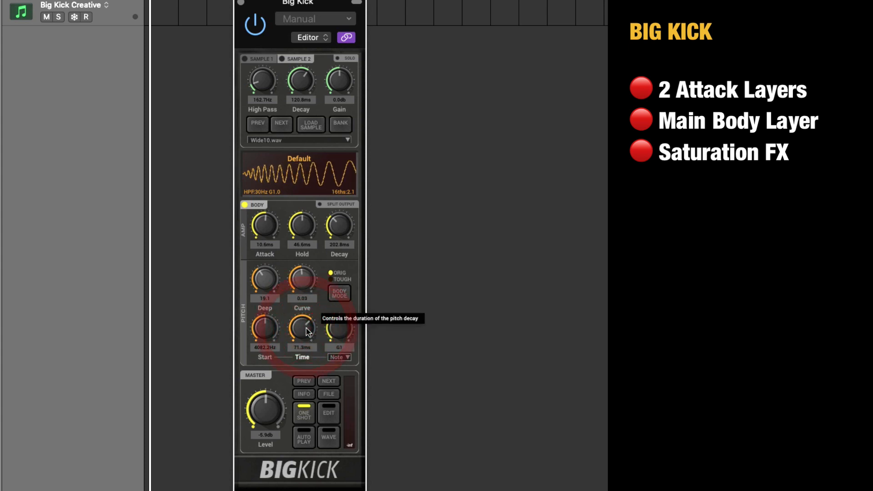
Try free tunings of the body's note, sweeping its frequency up to about 57.2 Hz and down to about 55.9 Hz.
double_click(347, 348)
left_click(346, 357)
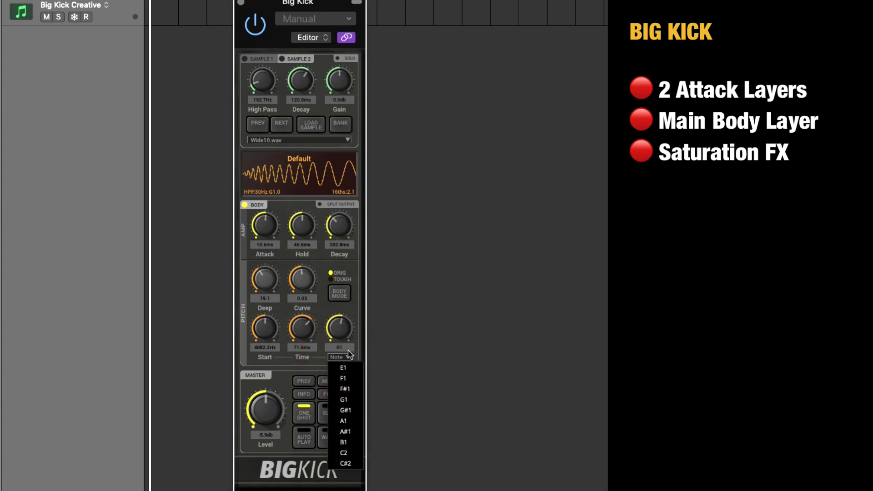
left_click(349, 337)
left_click_drag(348, 335, 355, 273)
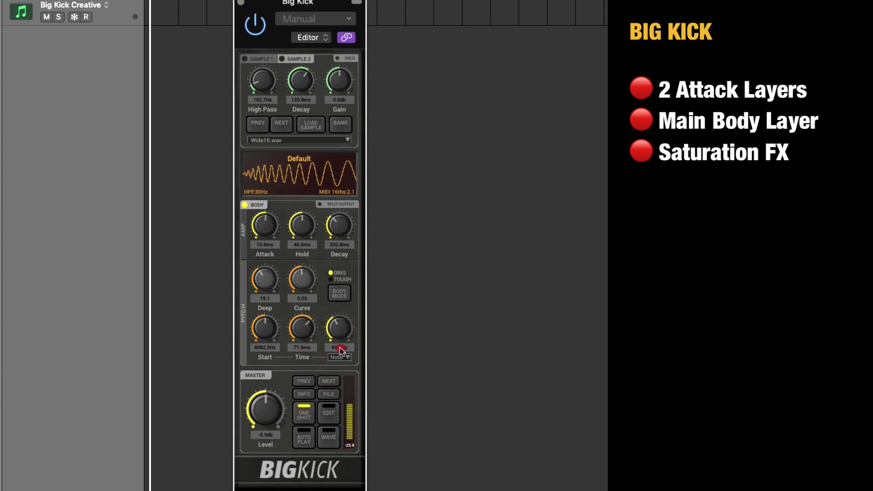
mouse_move(334, 346)
left_mouse_down()
mouse_move(338, 387)
mouse_move(335, 361)
left_mouse_up()
left_click_drag(340, 305, 344, 292)
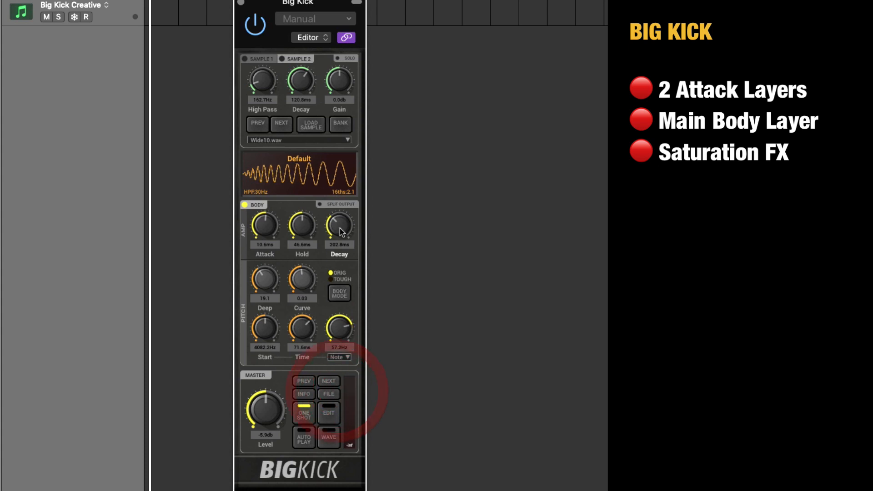
left_click_drag(336, 336, 350, 376)
Tune the body to note G1 and lengthen its amp envelope to hold about 66.7 ms and decay about 422.7 ms.
left_click(346, 357)
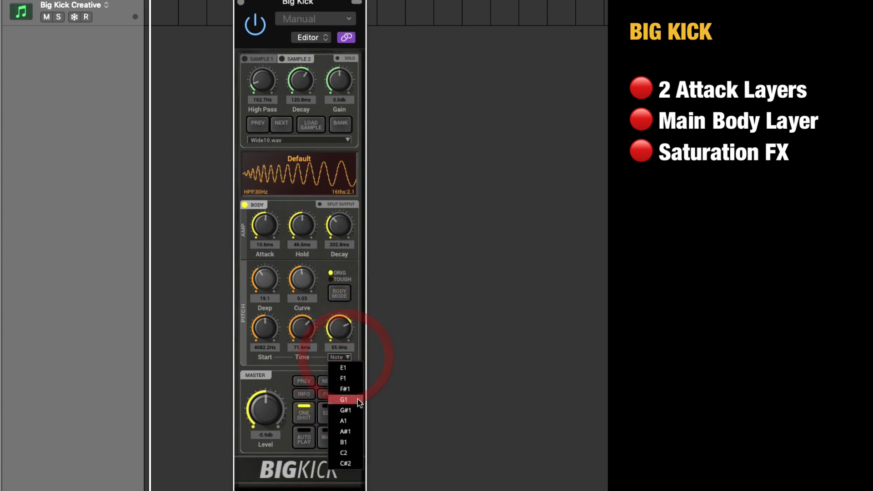
left_click(343, 399)
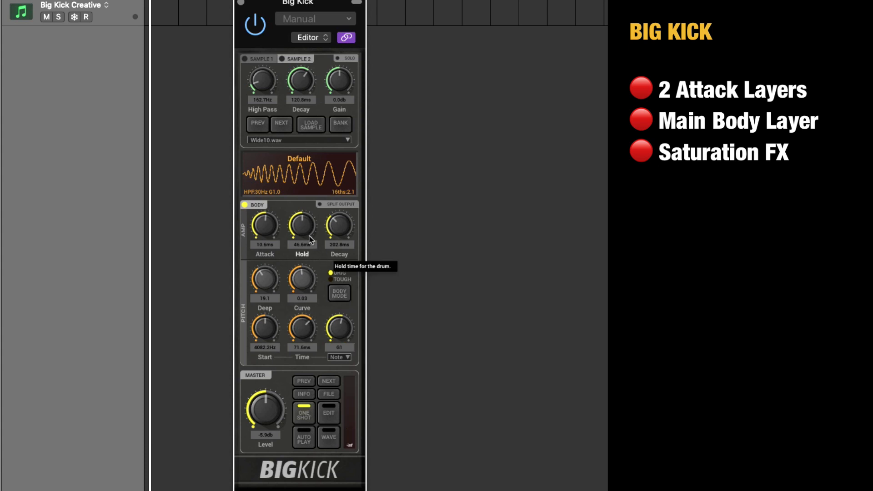
left_click_drag(309, 238, 341, 237)
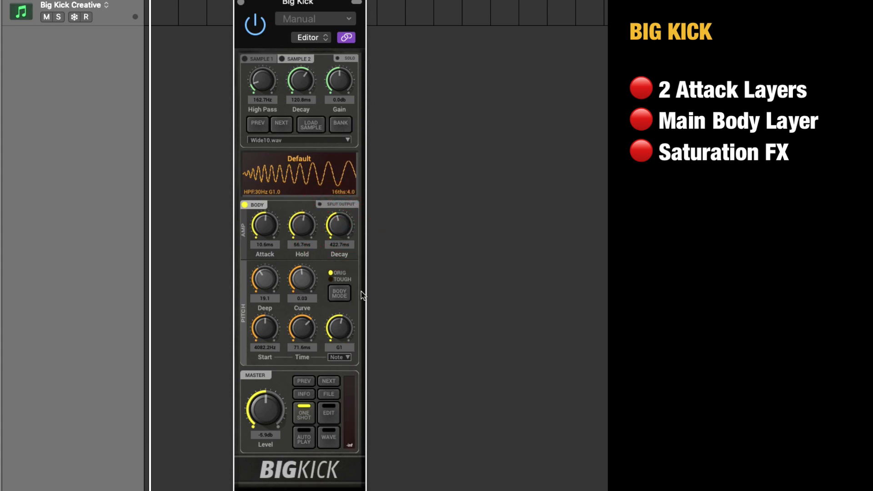
Show the body's waveform settings and adjust the drive amount in DIST mode.
left_click(329, 437)
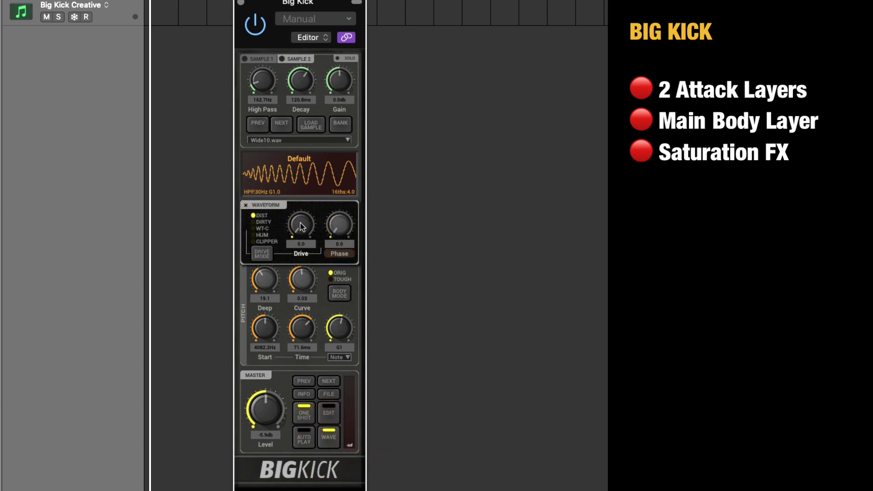
left_click_drag(300, 222, 302, 181)
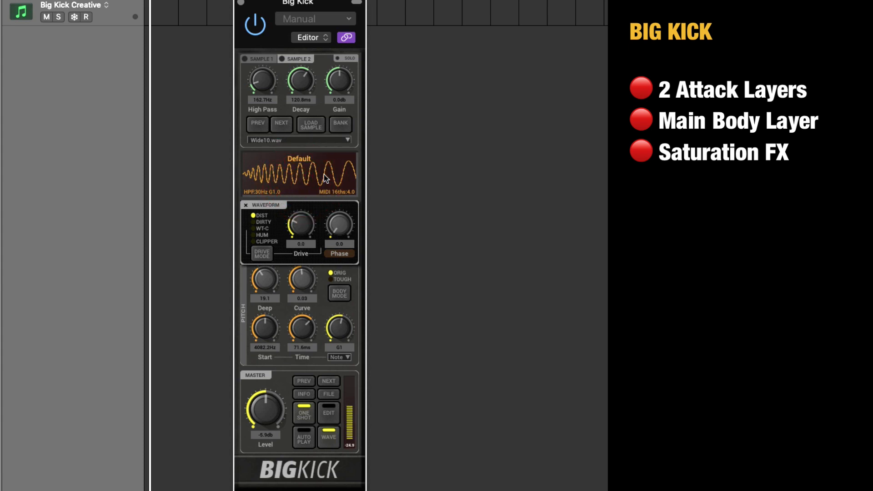
left_click_drag(301, 233, 300, 252)
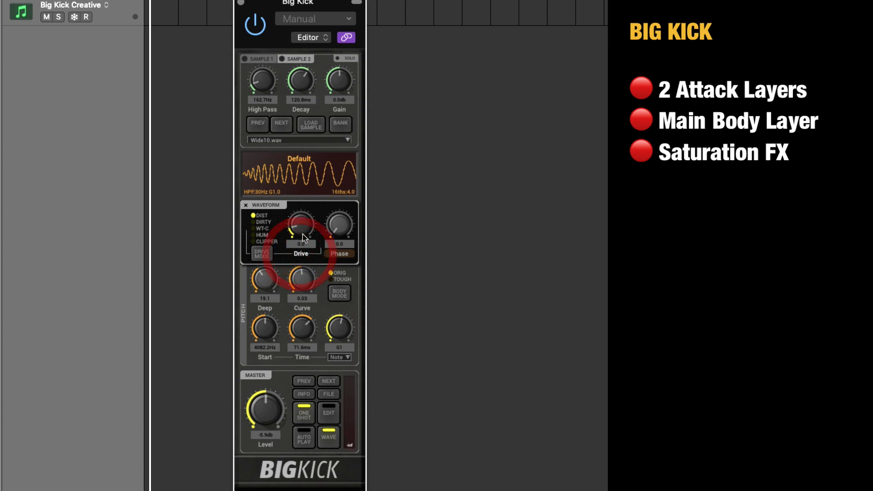
left_click(302, 232)
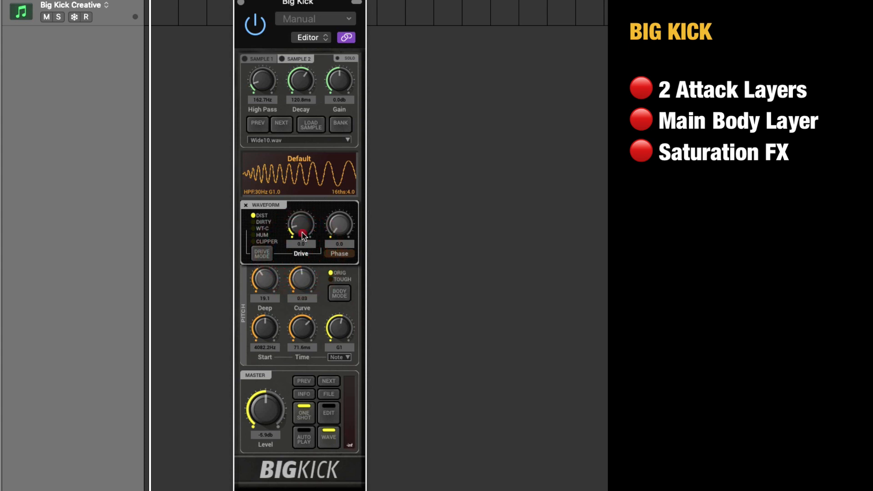
Switch the drive mode to DIRTY, adjust the drive amount and close the waveform settings.
left_click(262, 256)
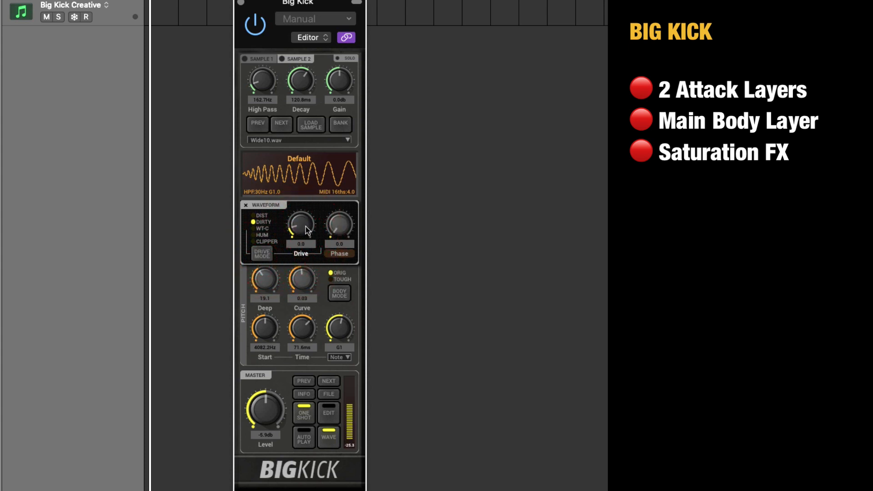
mouse_move(306, 227)
left_mouse_down()
mouse_move(303, 209)
mouse_move(310, 222)
left_mouse_up()
left_click(313, 182)
left_click(330, 439)
left_click(330, 439)
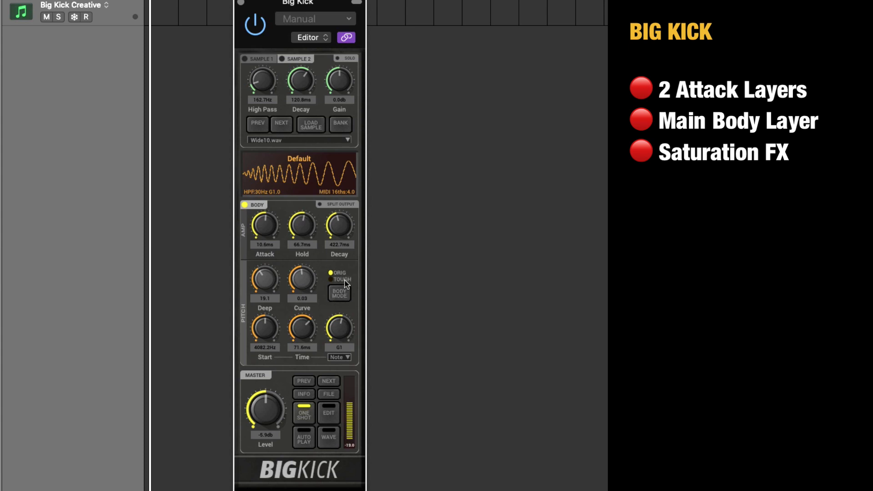
Compare the body's TOUGH mode with ORIG twice, ending on ORIG.
left_click(340, 294)
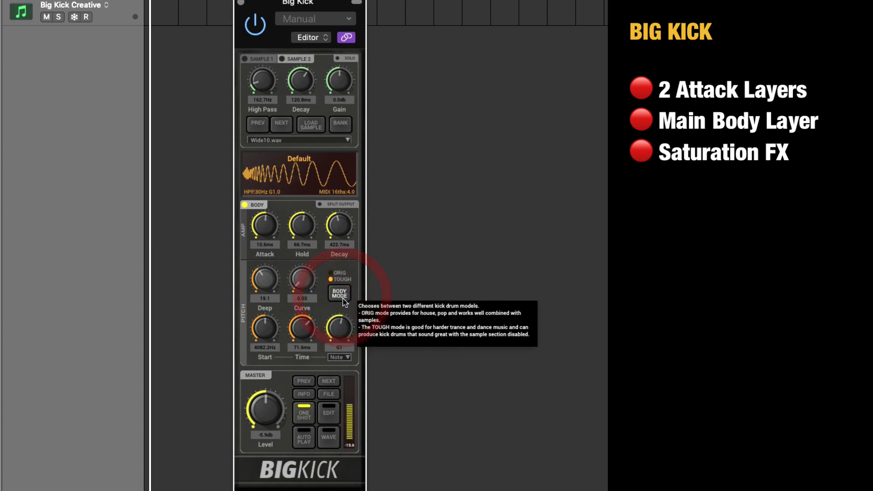
left_click(343, 299)
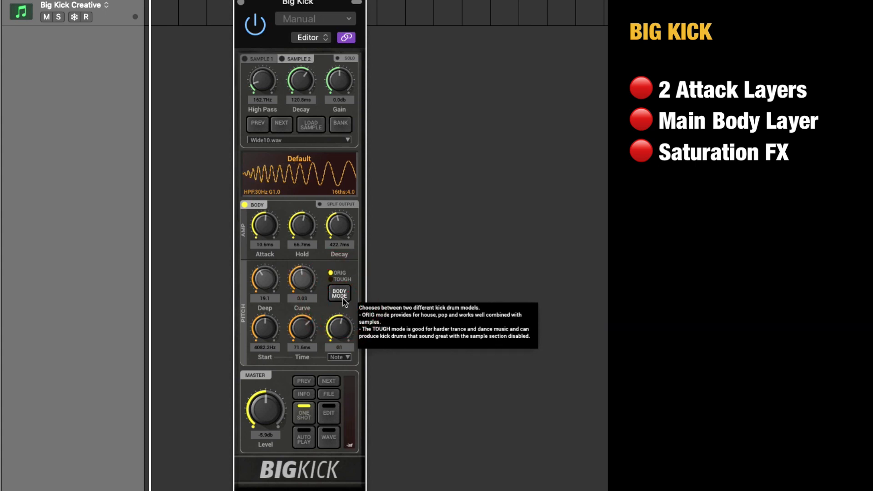
left_click(342, 299)
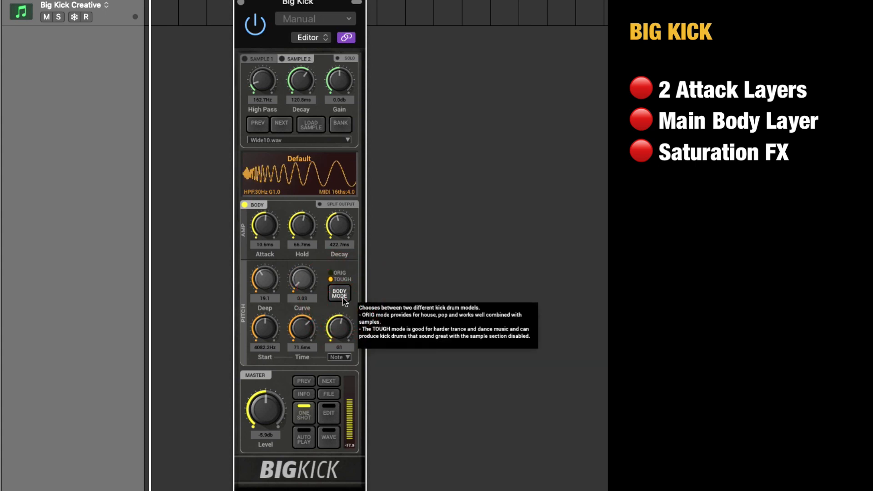
left_click(342, 294)
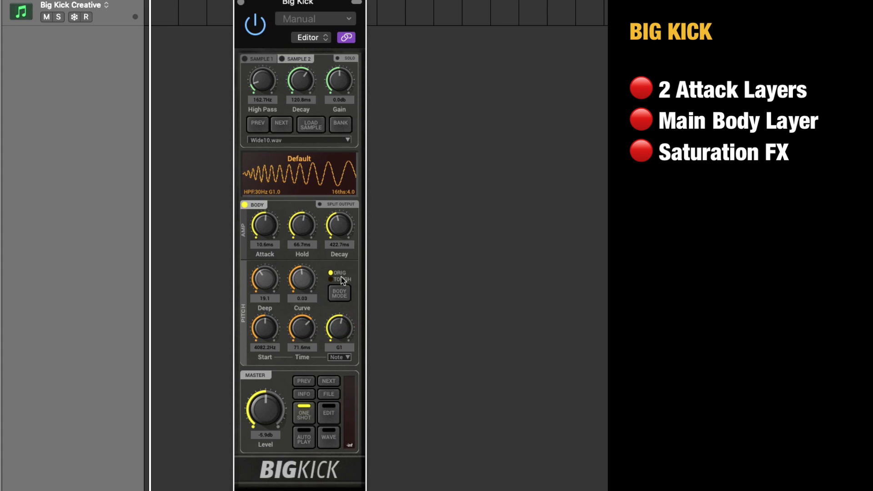
Enable both attack samples alongside the body and set Sample 2's high pass to about 252.4 Hz and gain to about -11.2 dB.
left_click(244, 60)
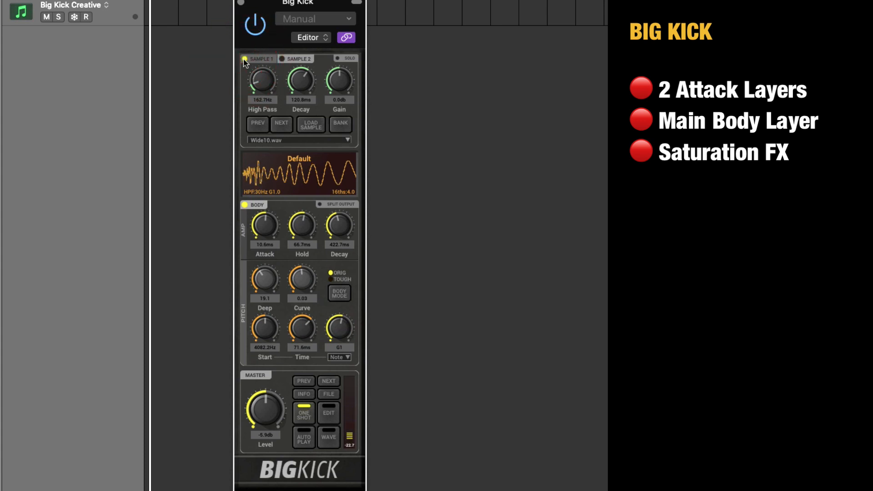
left_click(282, 60)
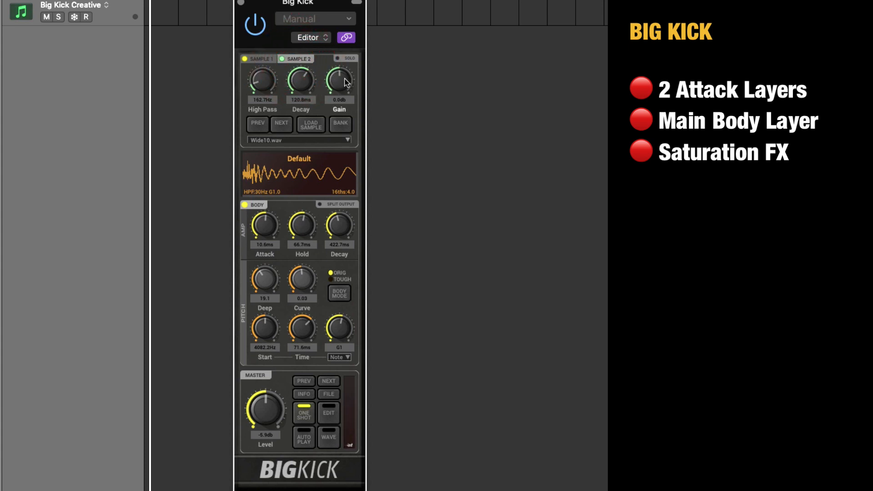
mouse_move(346, 82)
left_mouse_down()
mouse_move(344, 125)
mouse_move(343, 86)
left_mouse_up()
left_click_drag(263, 81, 266, 78)
left_click_drag(344, 82, 351, 105)
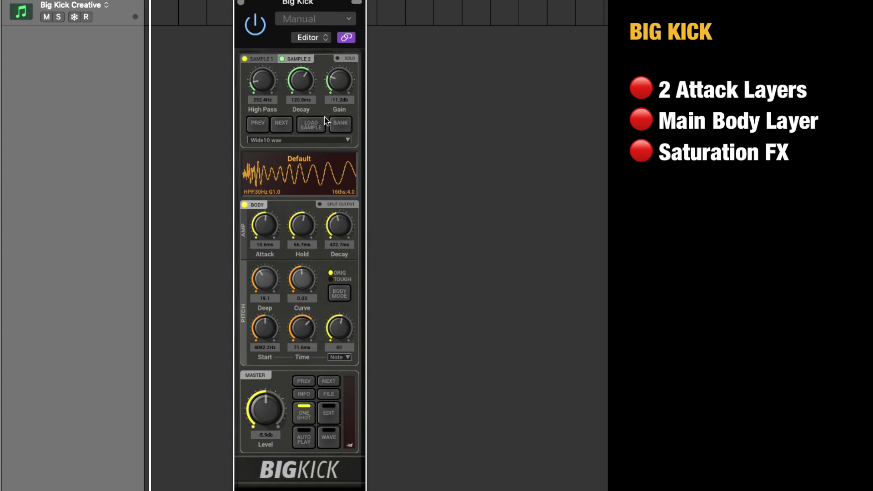
left_click_drag(325, 4, 319, 0)
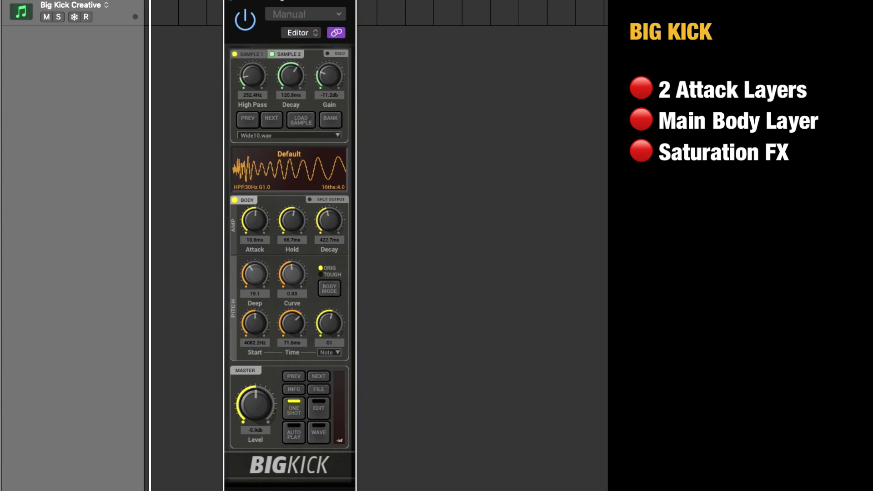
Select the Big Kick Creative track and turn off its body and both attack sample layers.
left_click(127, 7)
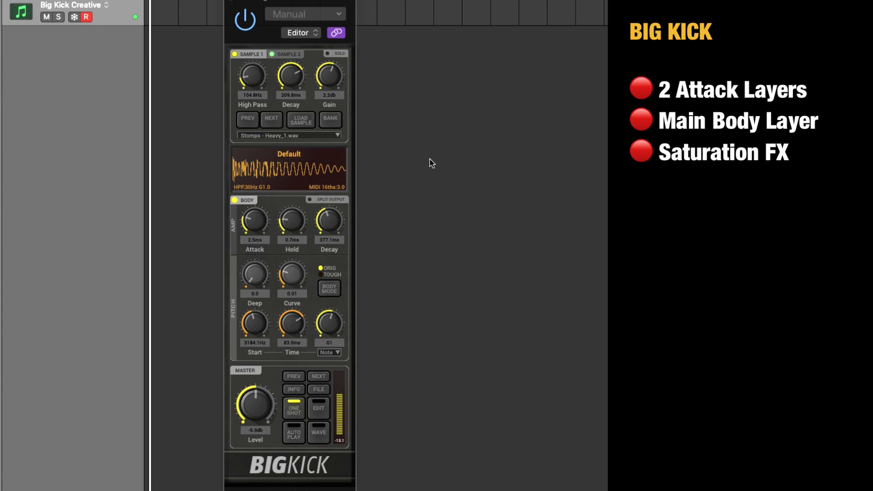
left_click(234, 200)
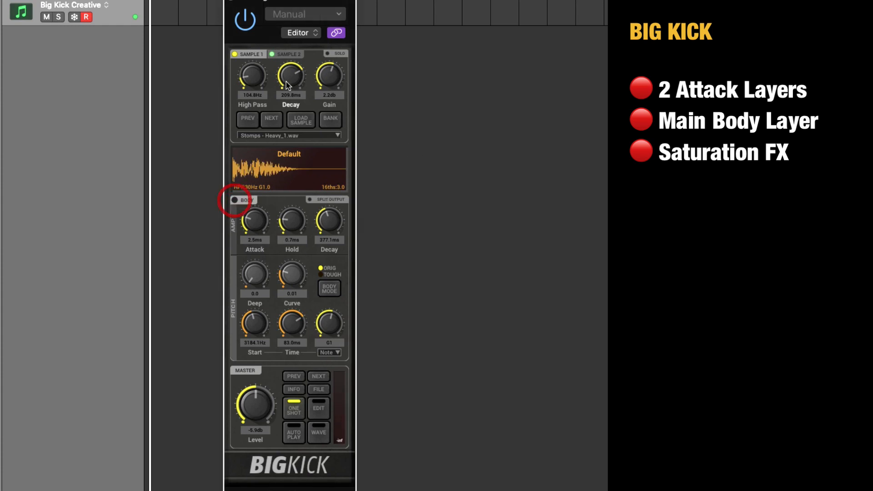
left_click(271, 54)
left_click(235, 54)
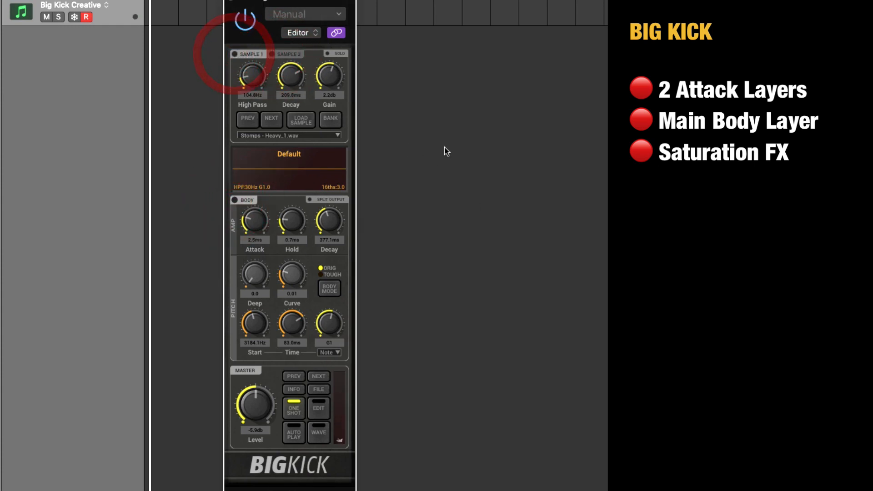
Look through Sample 1's list of stomp samples and the factory attack banks.
left_click(315, 136)
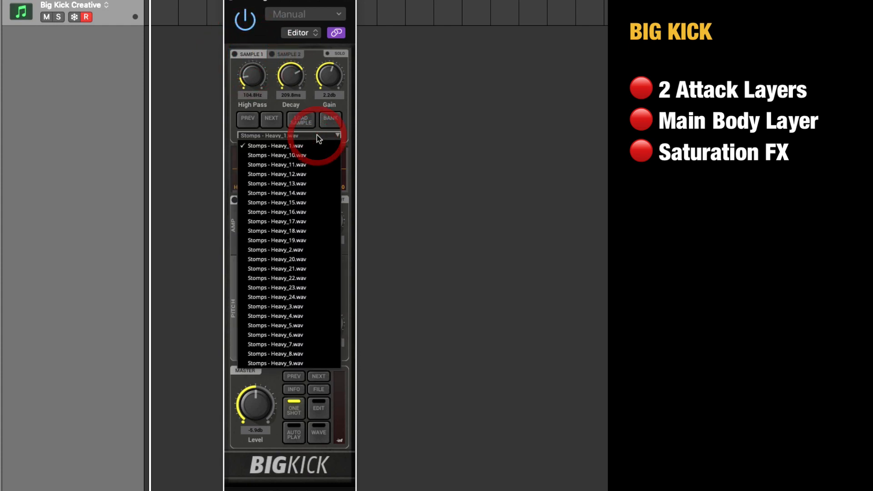
left_click(227, 119)
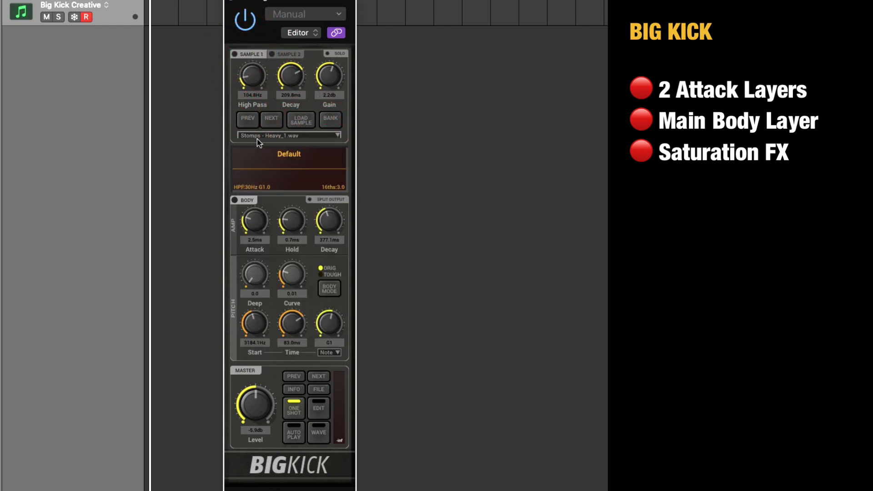
left_click(331, 120)
mouse_move(343, 162)
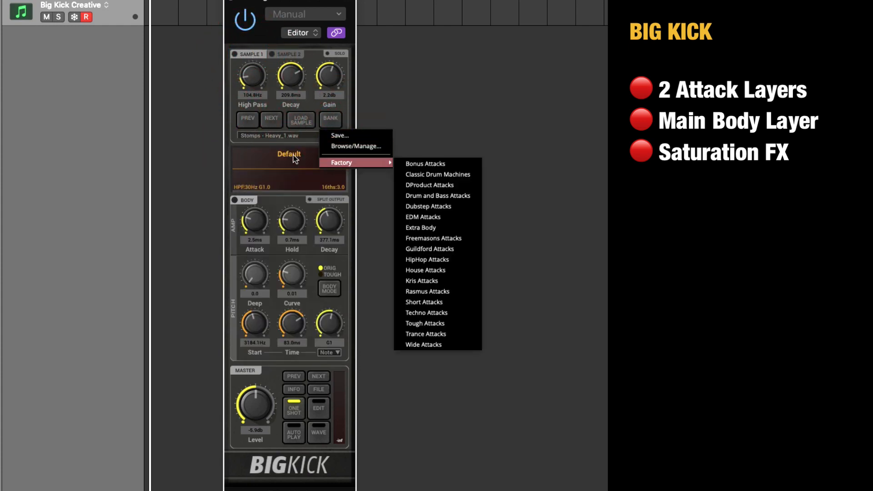
left_click(225, 138)
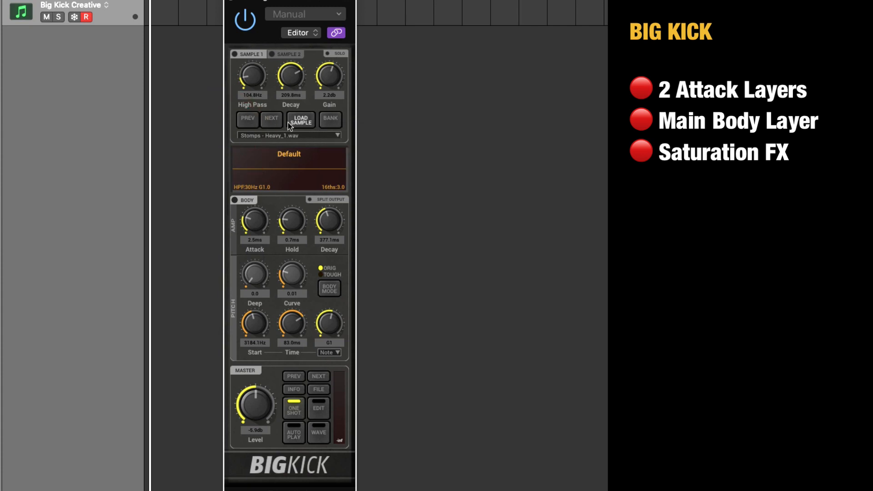
Browse the disk for an attack sample that can be loaded into Sample 1.
left_click(300, 122)
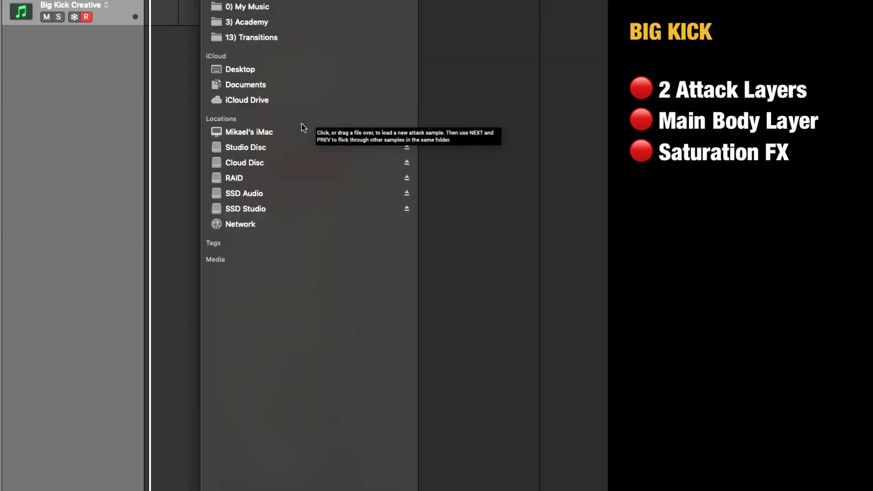
key("Escape")
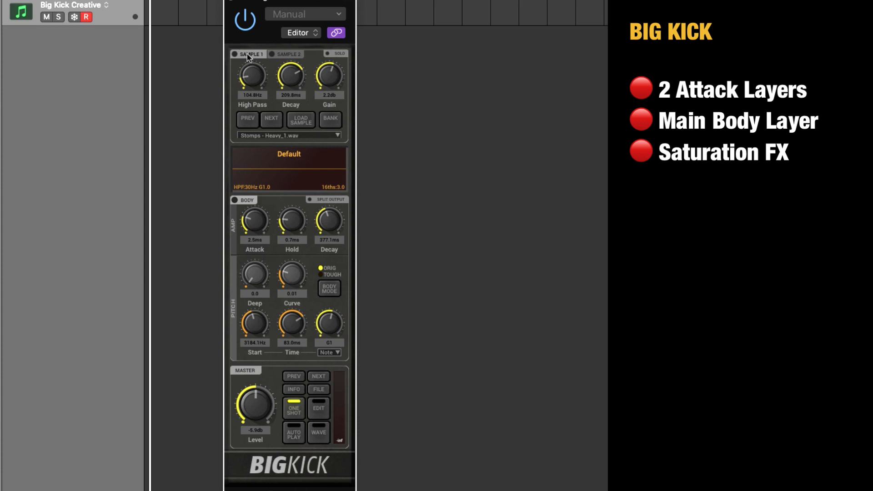
left_click(300, 121)
left_click(262, 146)
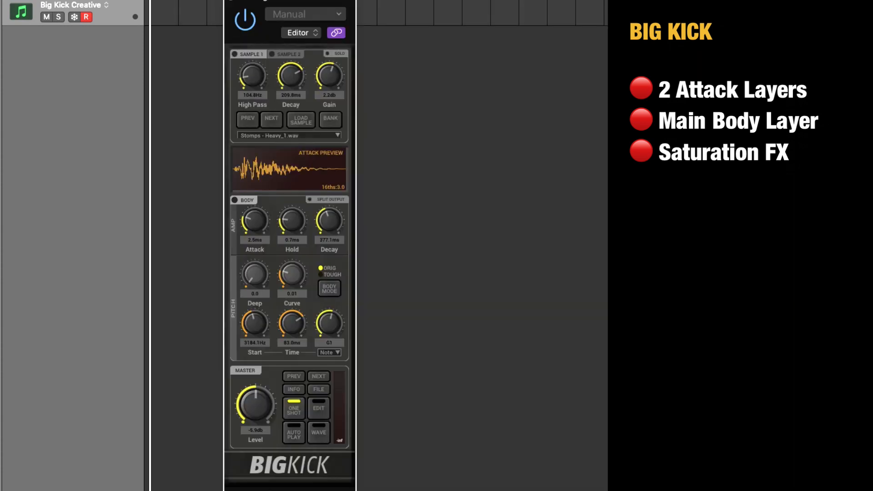
Enable Sample 1 on its own and set its decay to 800 ms and high pass to 10 Hz.
left_click(234, 54)
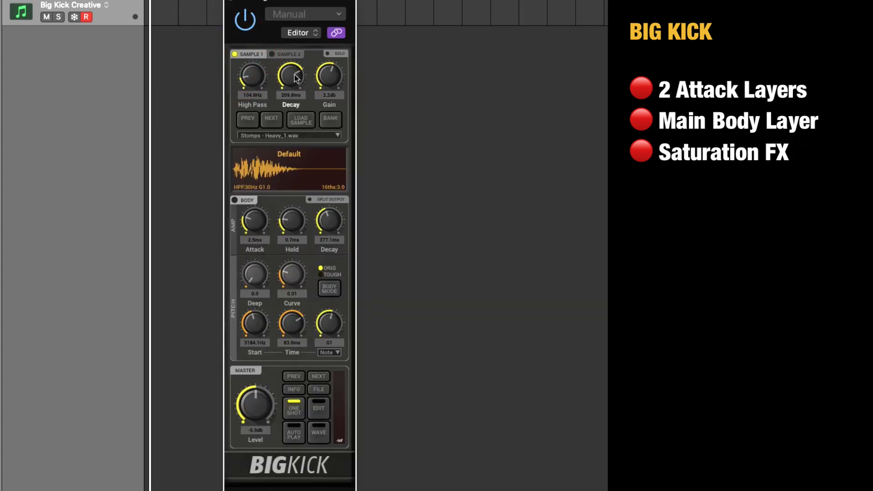
left_click_drag(293, 75, 308, 14)
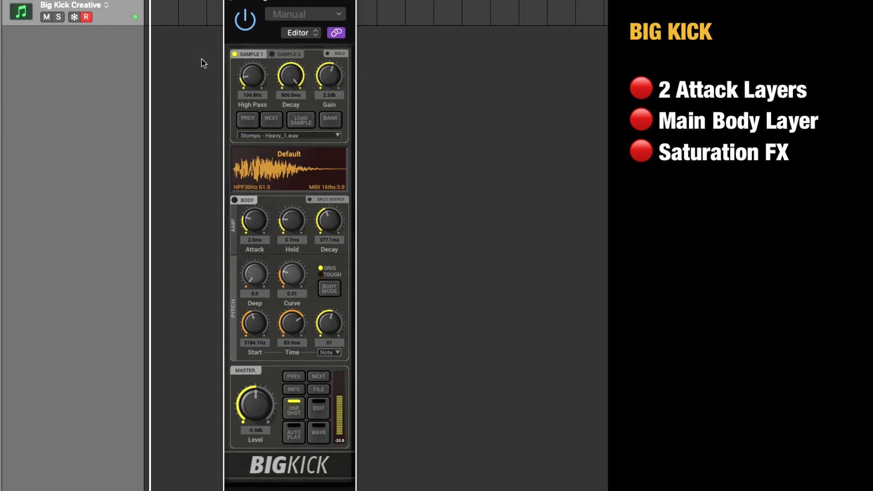
left_click_drag(253, 78, 266, 166)
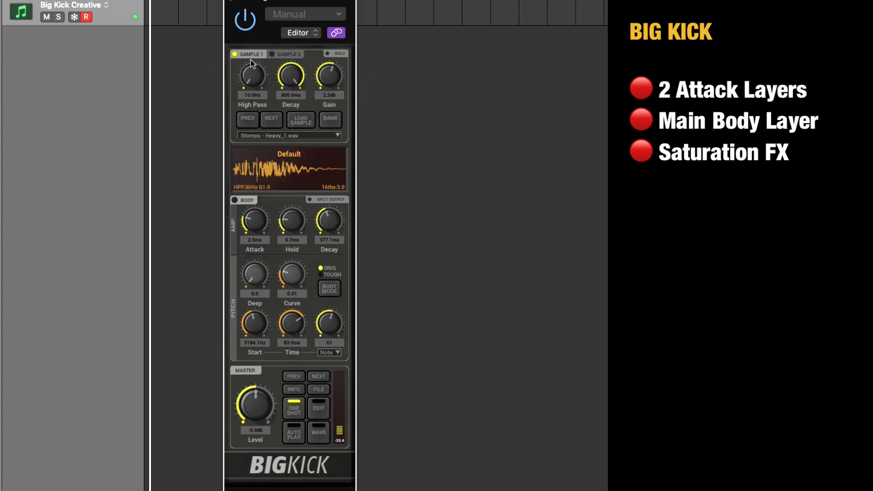
Advance Sample 1 through the stomp samples to Stomps - Heavy_11.wav.
left_click(316, 135)
left_click(350, 131)
left_click(273, 119)
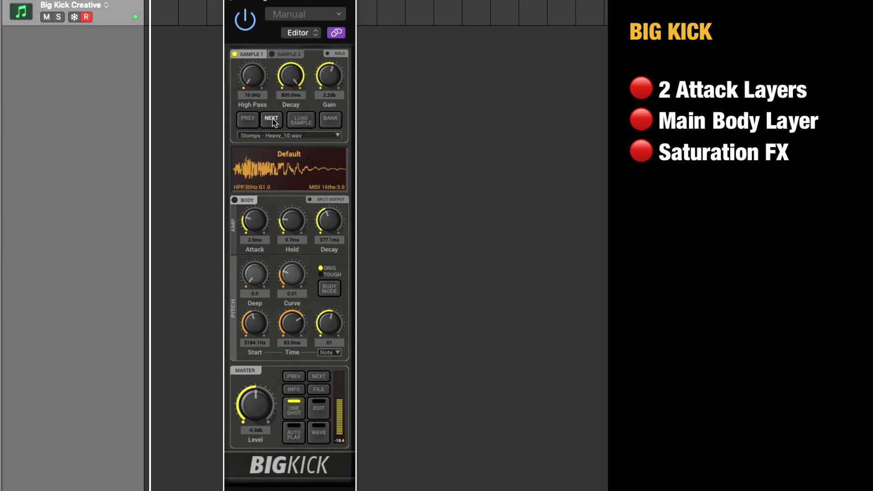
left_click(272, 120)
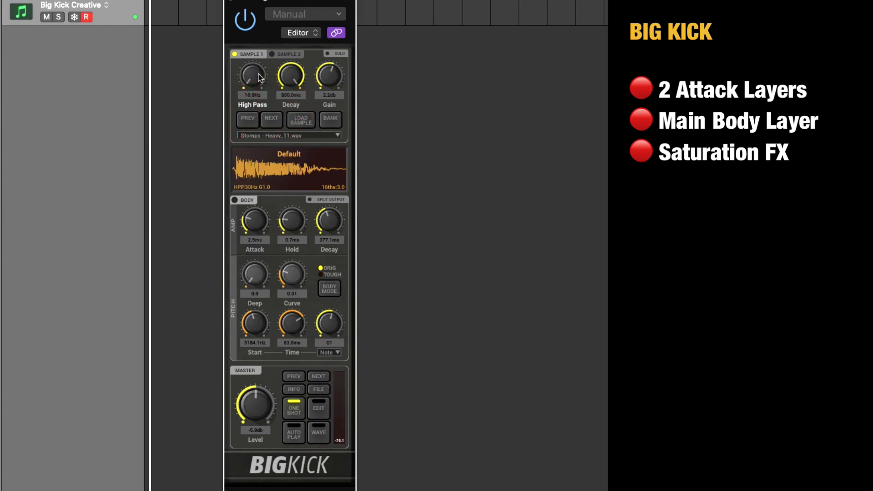
Set Sample 1's high pass to 312 Hz, decay to 147.8 ms and gain to about 3.7 dB.
left_click_drag(260, 77, 258, 35)
left_click_drag(289, 76, 303, 147)
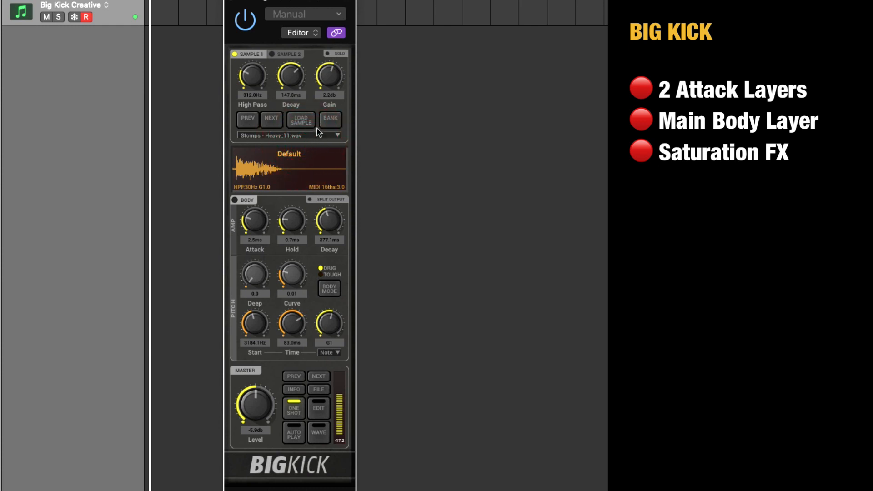
left_click_drag(335, 73, 334, 91)
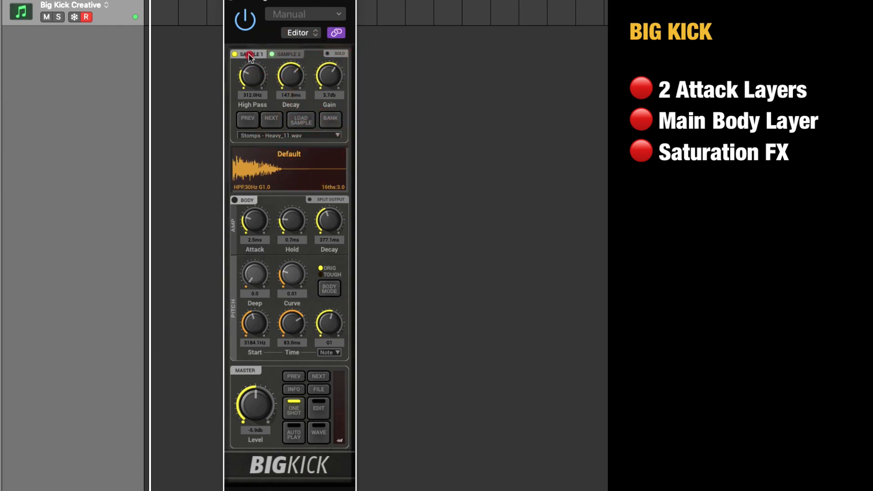
Turn off Sample 1 and start loading a sample from disk into Sample 2.
left_click(237, 54)
left_click(286, 55)
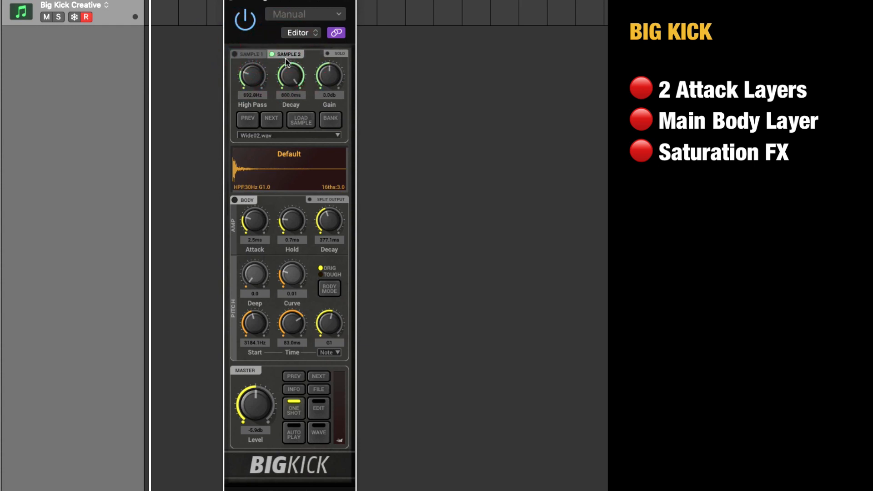
left_click(301, 120)
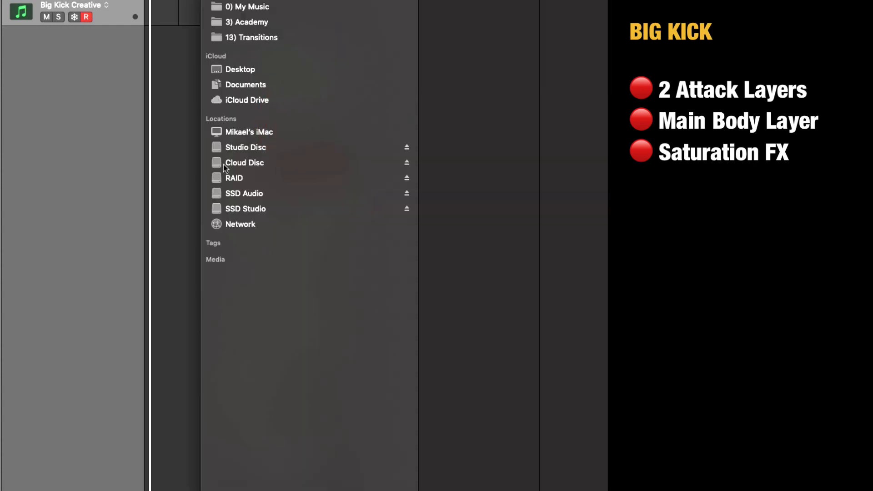
Load Black Powder.wav into Sample 2 from the deep impacts folder within 4) Epic Impacts in 1) My Samples on Studio Disc.
left_click(261, 147)
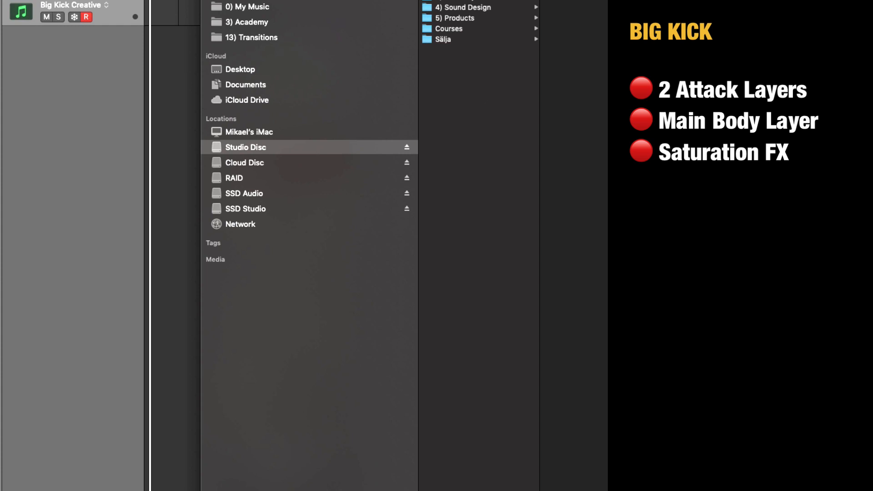
left_click_drag(592, 1, 545, 393)
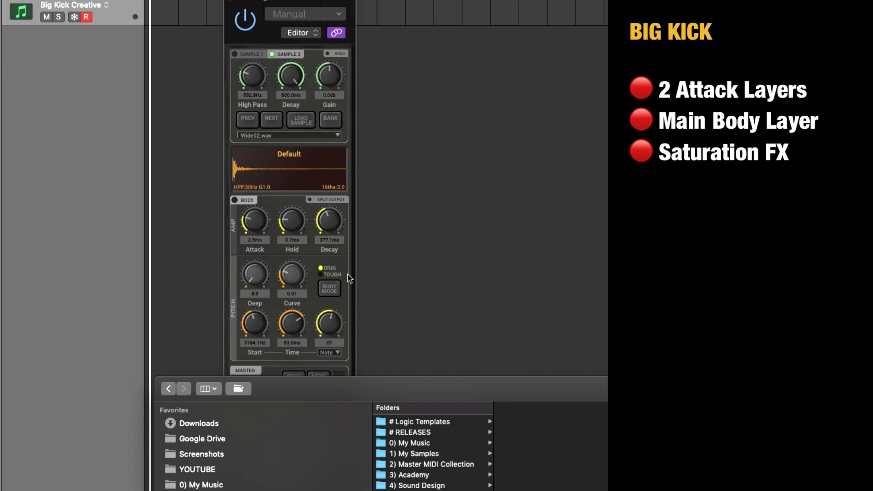
left_click_drag(549, 385, 507, 0)
left_click(432, 103)
left_click(537, 114)
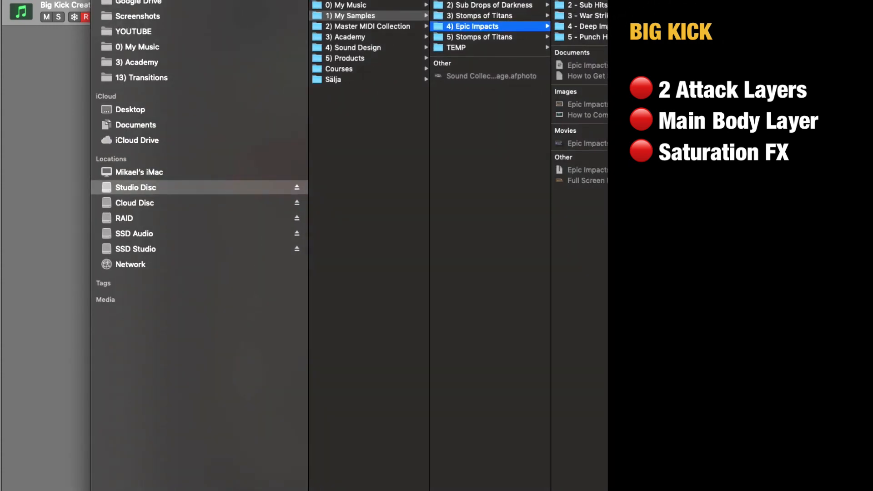
key("Right")
key("Down")
key("Down")
key("Down")
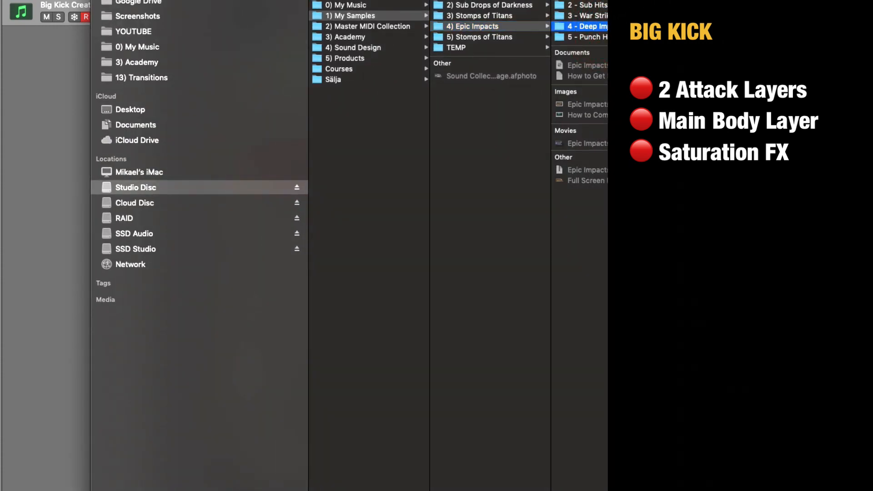
key("Right")
key("Return")
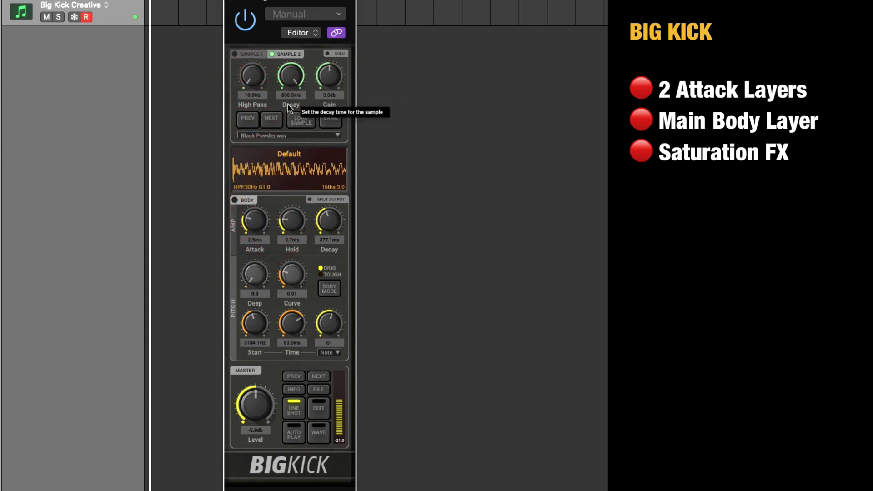
Shorten Sample 2's decay to about 370 ms and set its high pass to 180.6 Hz.
left_click(322, 434)
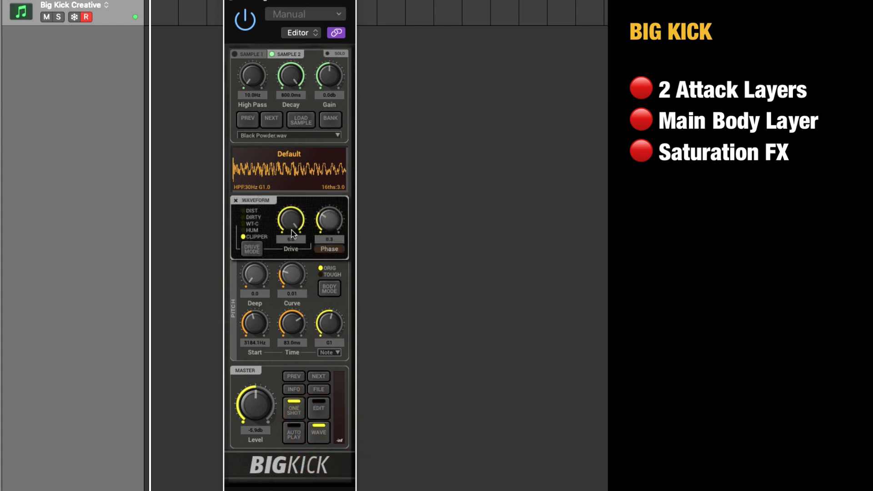
left_click(319, 431)
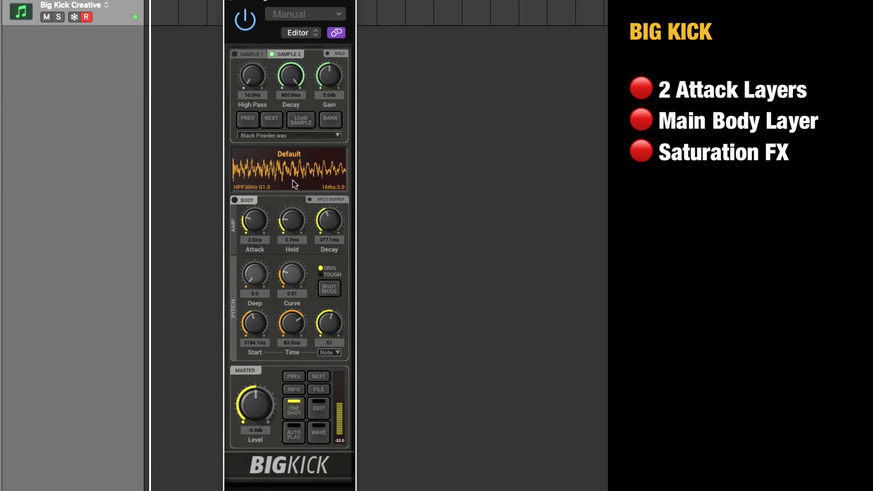
left_click_drag(298, 83, 294, 119)
mouse_move(296, 78)
left_mouse_down()
mouse_move(258, 63)
mouse_move(255, 78)
mouse_move(302, 91)
mouse_move(301, 68)
left_mouse_up()
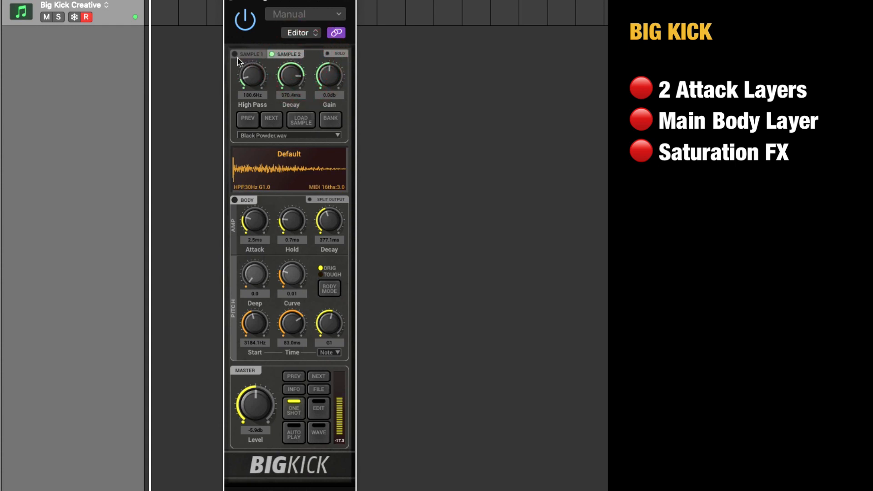
Turn Sample 1 back on with a decay of 281.7 ms and enable the body layer.
left_click(235, 54)
left_click(250, 54)
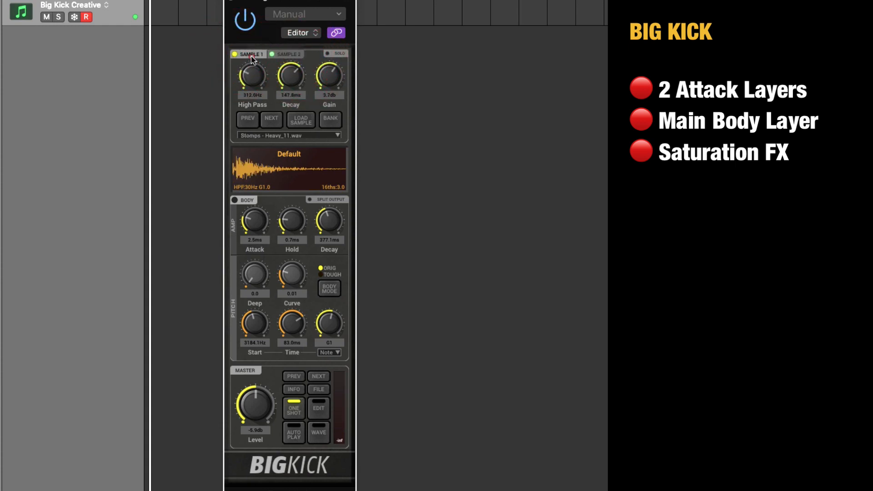
left_click_drag(291, 76, 293, 75)
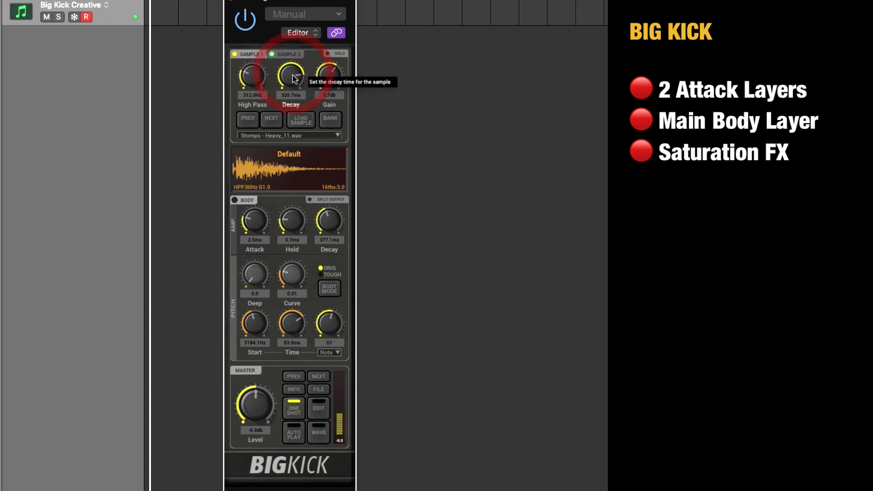
left_click(234, 200)
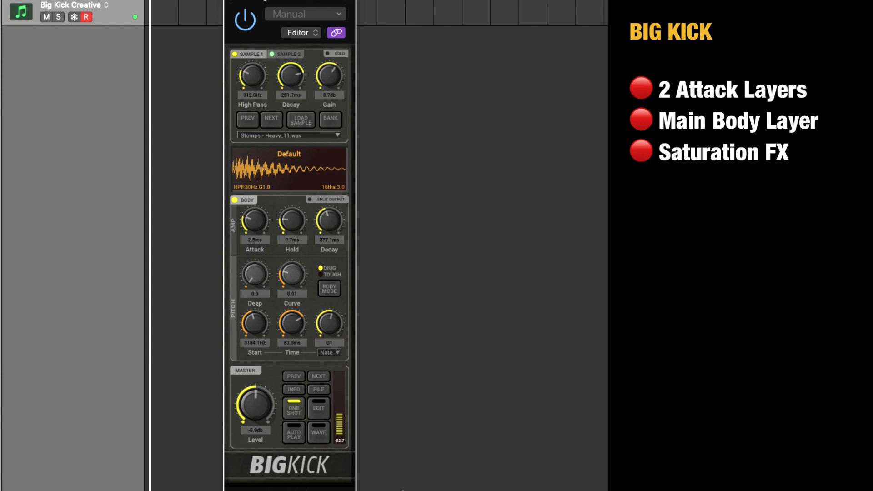
Show the inspector and add ChromaVerb as an audio effect on the Big Kick Creative track.
left_click(114, 200)
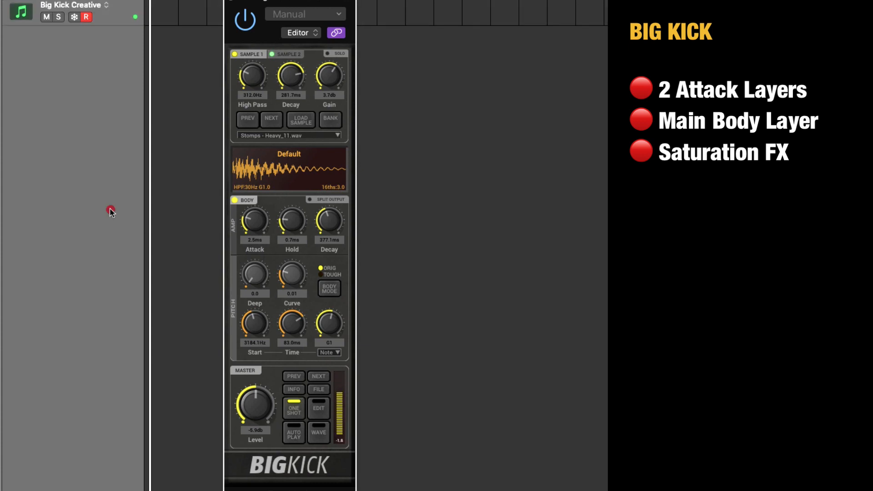
key("i")
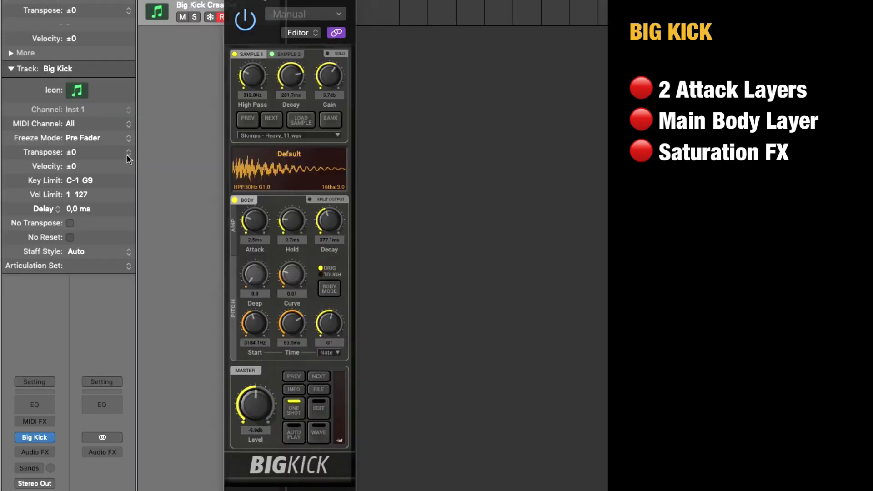
left_click_drag(302, 17, 494, 10)
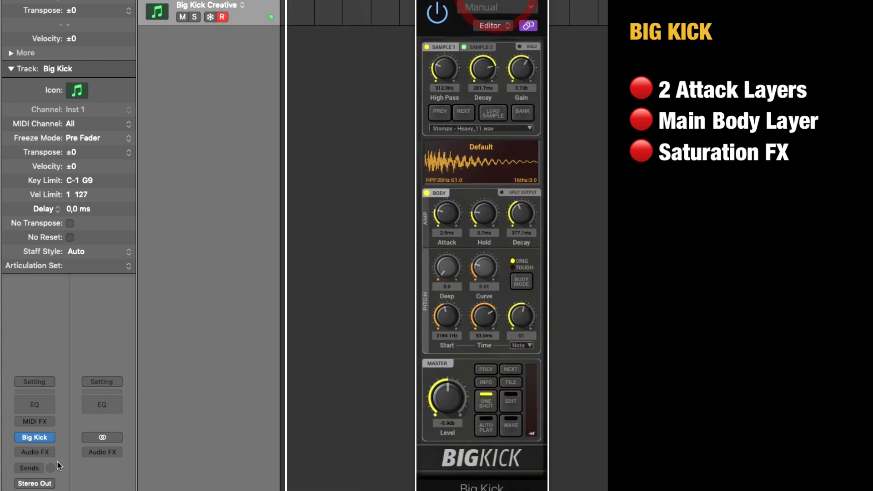
left_click(48, 452)
mouse_move(74, 488)
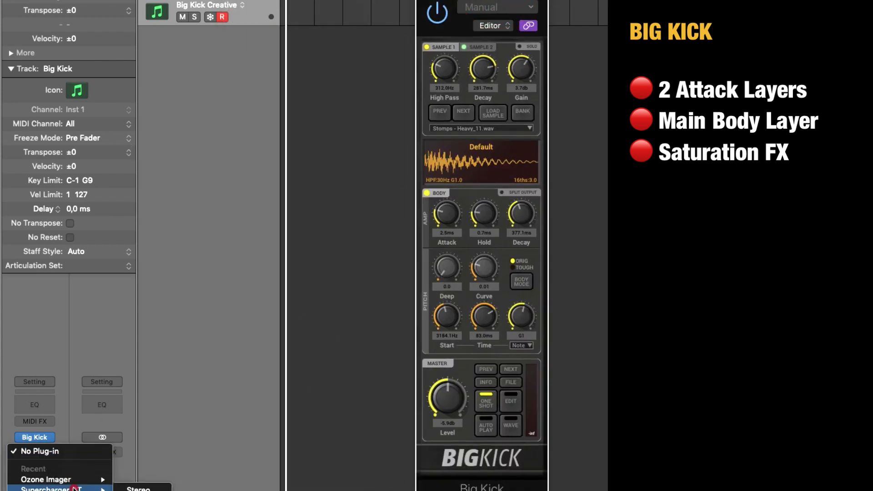
left_click(109, 490)
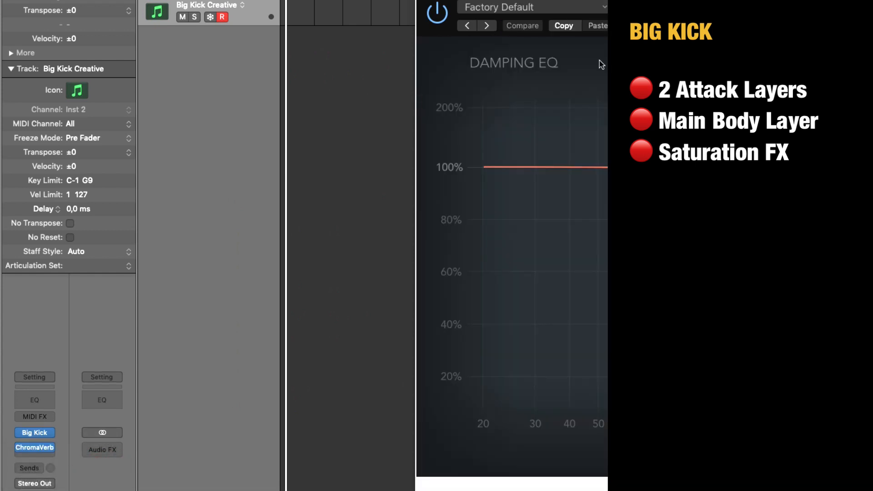
Load a preset from ChromaVerb's Halls category and move its window aside.
left_click(523, 7)
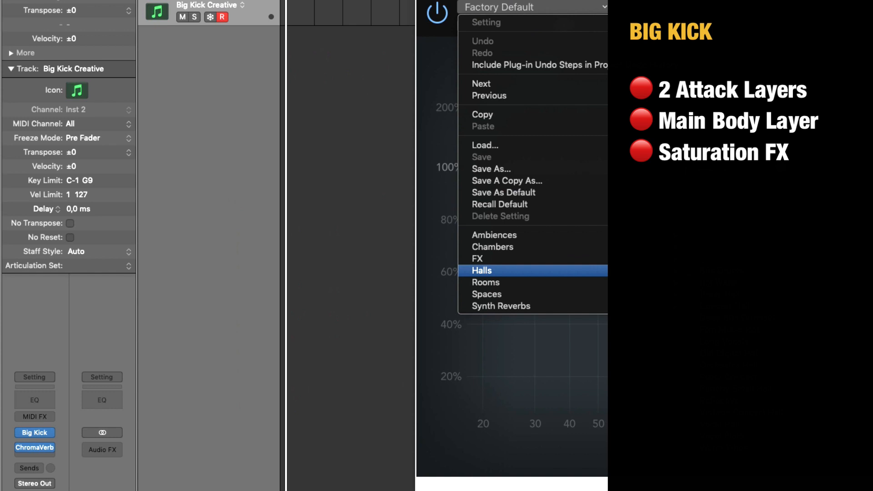
left_click(732, 317)
left_click_drag(731, 2, 650, 0)
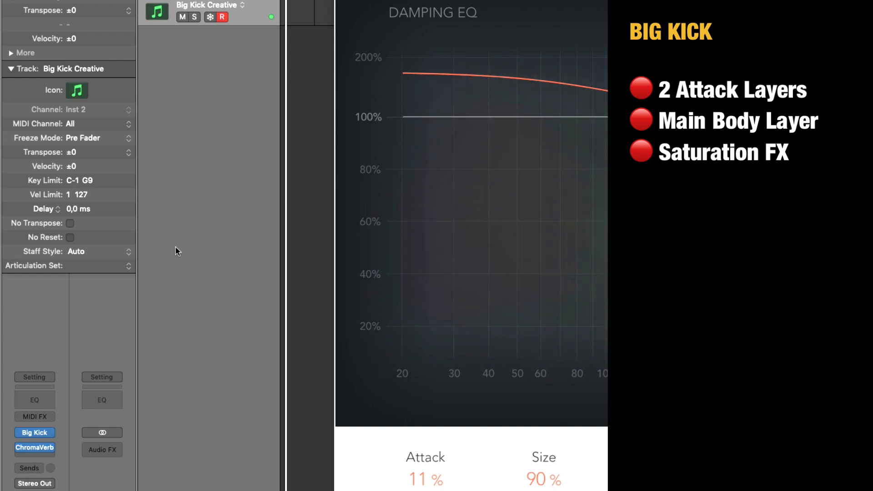
Hide the inspector and the reverb window, and bring up the plug-in window of the Big Kick track.
left_click(198, 407)
key("v")
left_click(202, 126)
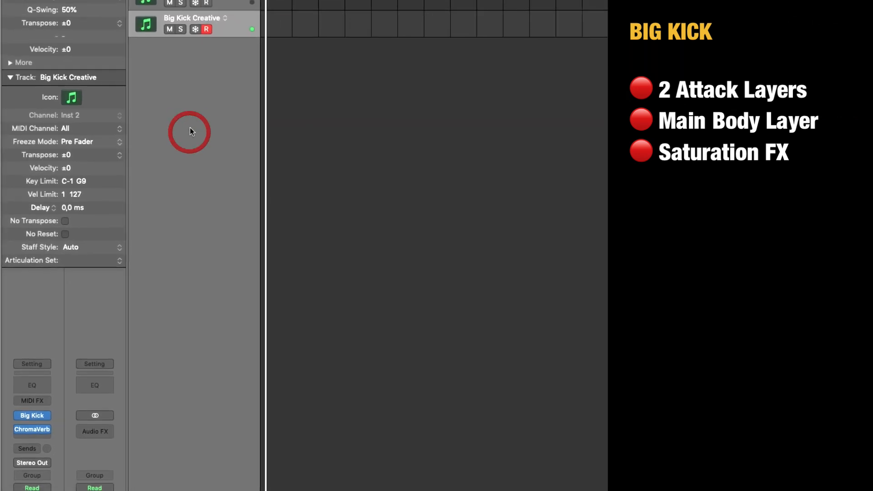
key("i")
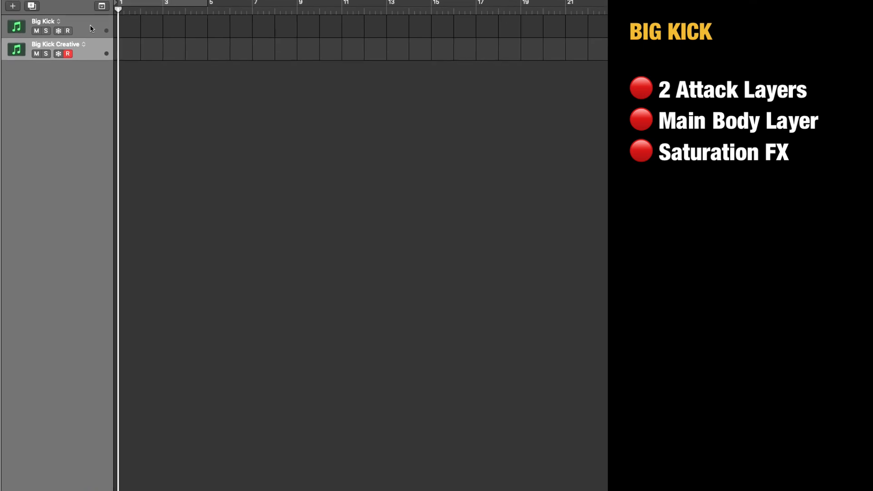
left_click(104, 5)
key("v")
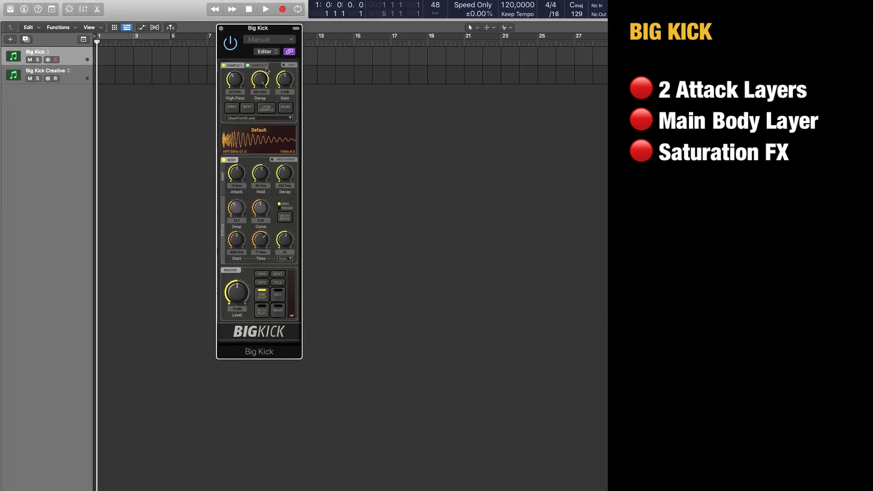
Reposition the plug-in window, try to resize it from its corner, and view its Info page.
left_click_drag(243, 47, 188, 75)
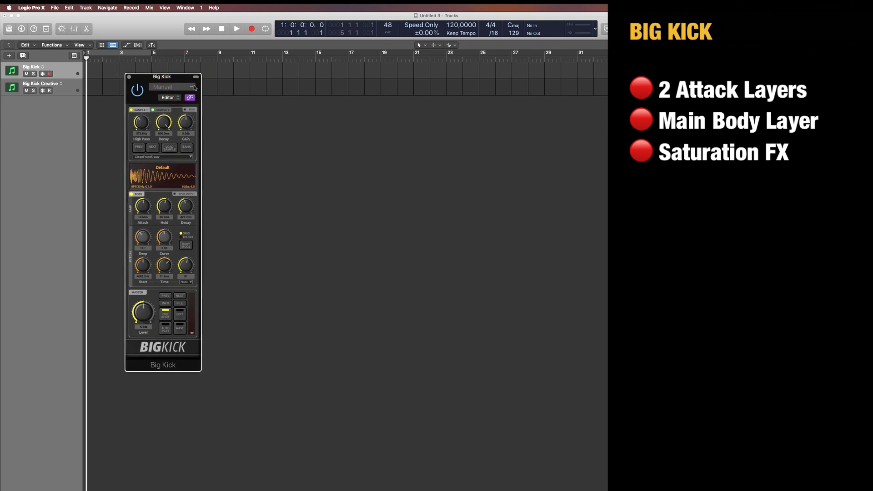
left_click(202, 370)
left_click(200, 368)
left_click(169, 304)
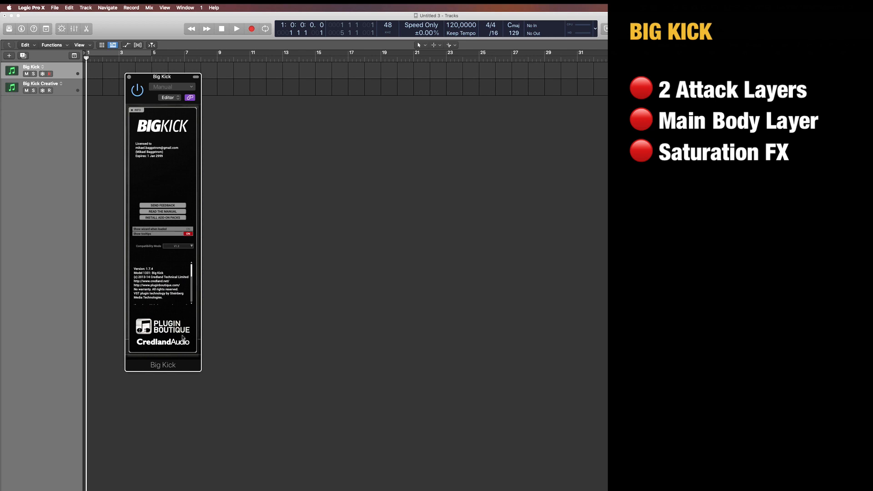
left_click(132, 111)
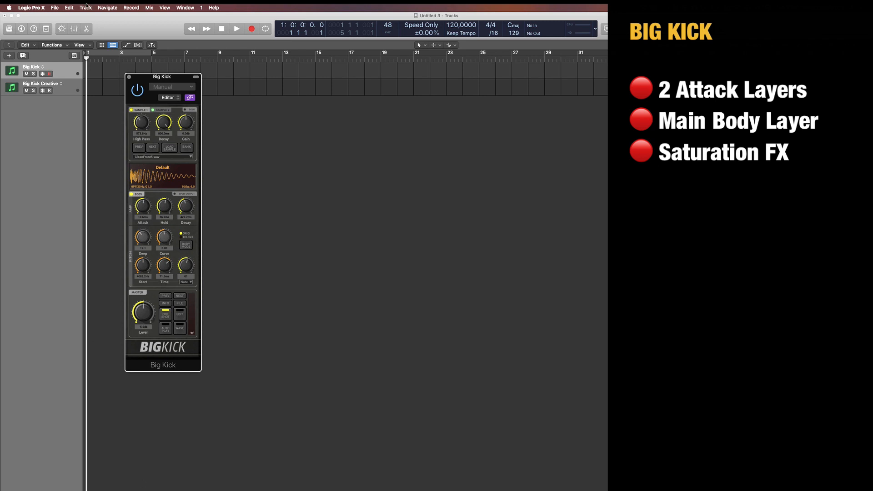
Move the plug-in window and set the Big Kick track's body note to A1.
left_click_drag(167, 78, 168, 80)
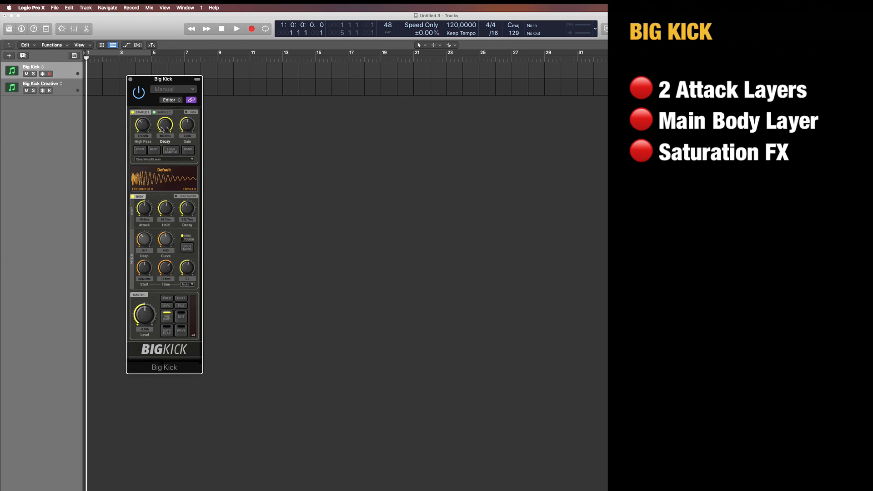
left_click_drag(181, 81, 169, 81)
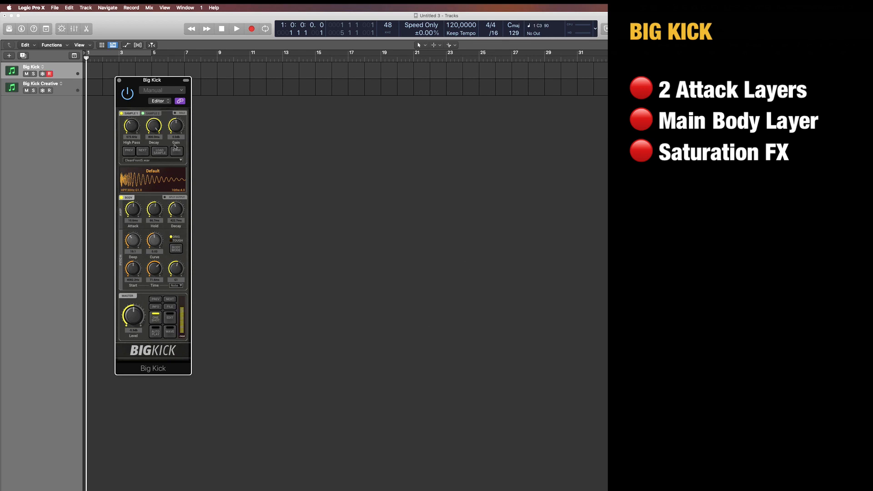
left_click(180, 284)
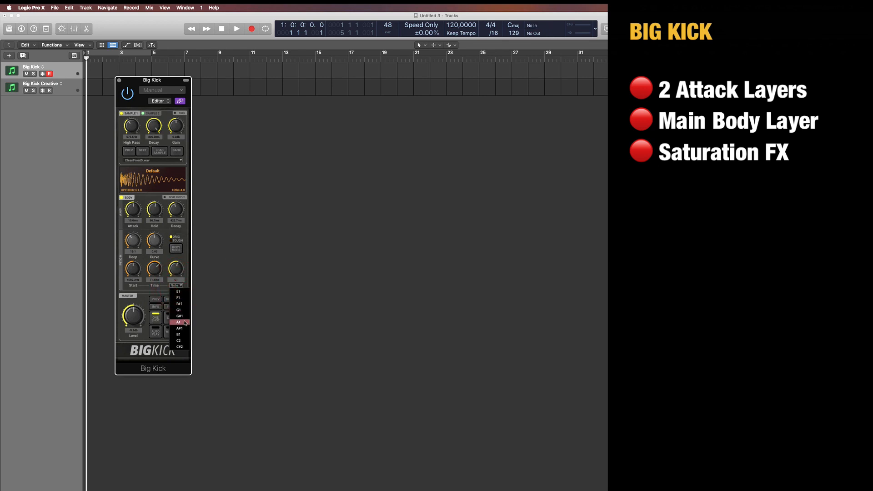
left_click(182, 322)
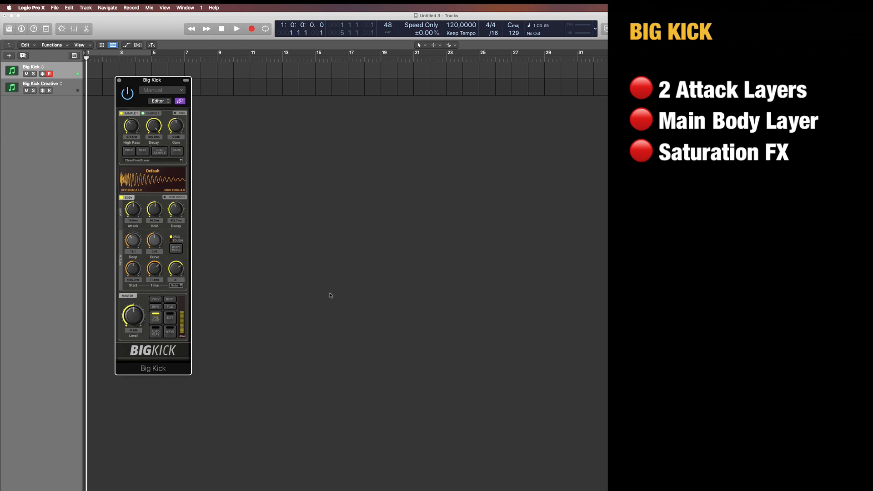